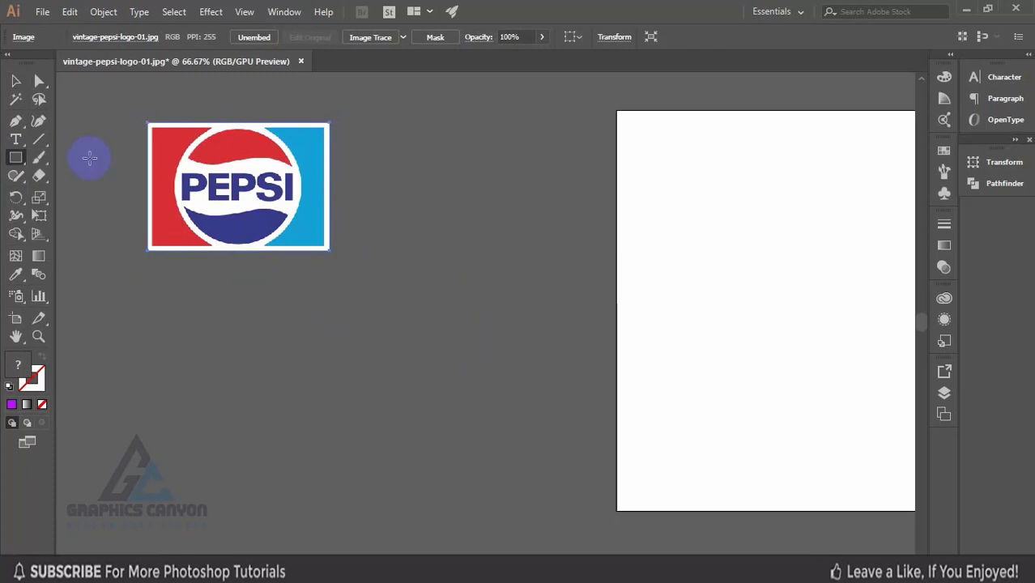
Draw a rectangle about 1.6 times as wide as tall below the logo image, with a white FFFFFF fill and no stroke
left_click_drag(277, 331, 499, 467)
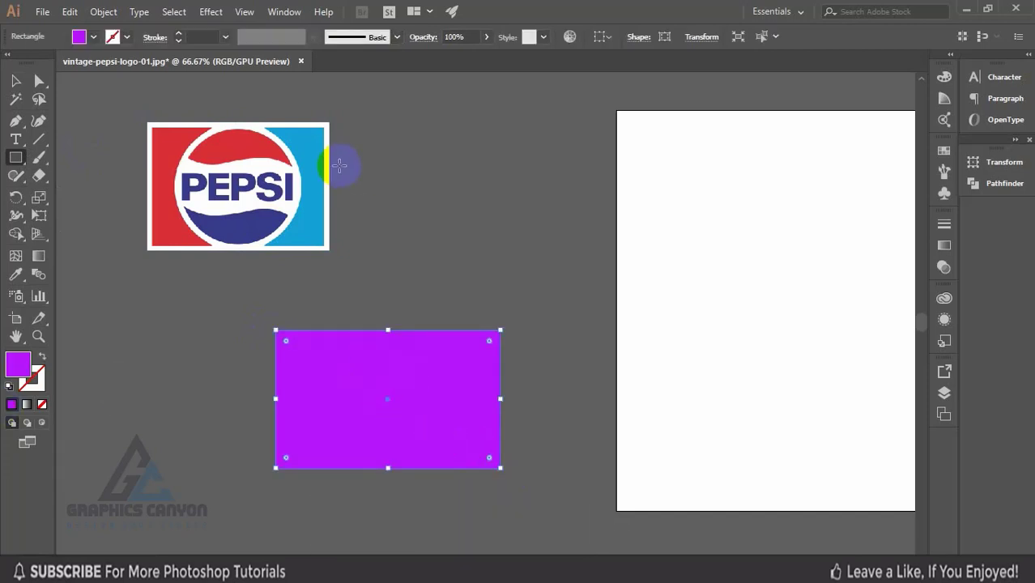
double_click(15, 372)
left_click_drag(520, 209, 468, 165)
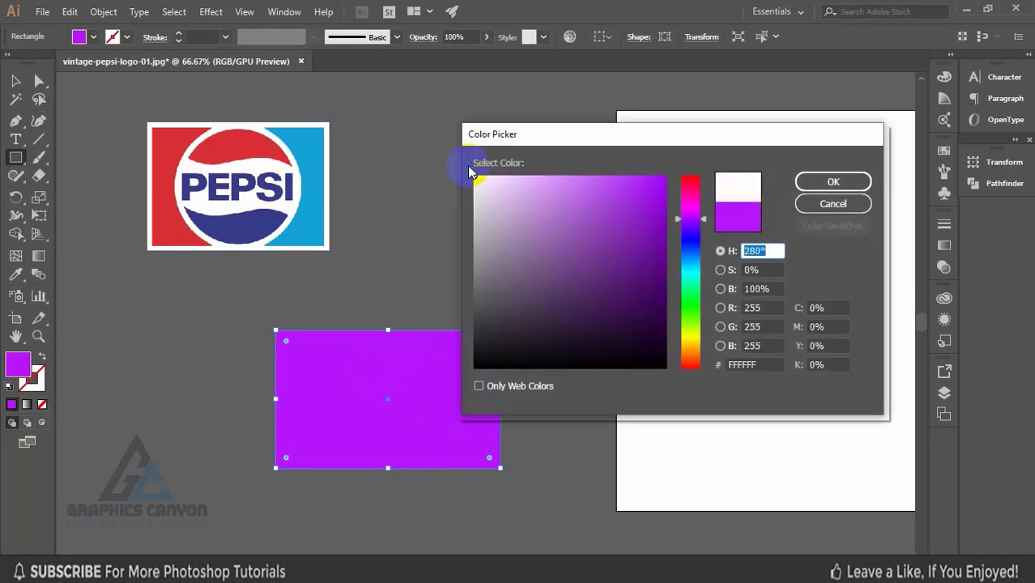
left_click(825, 181)
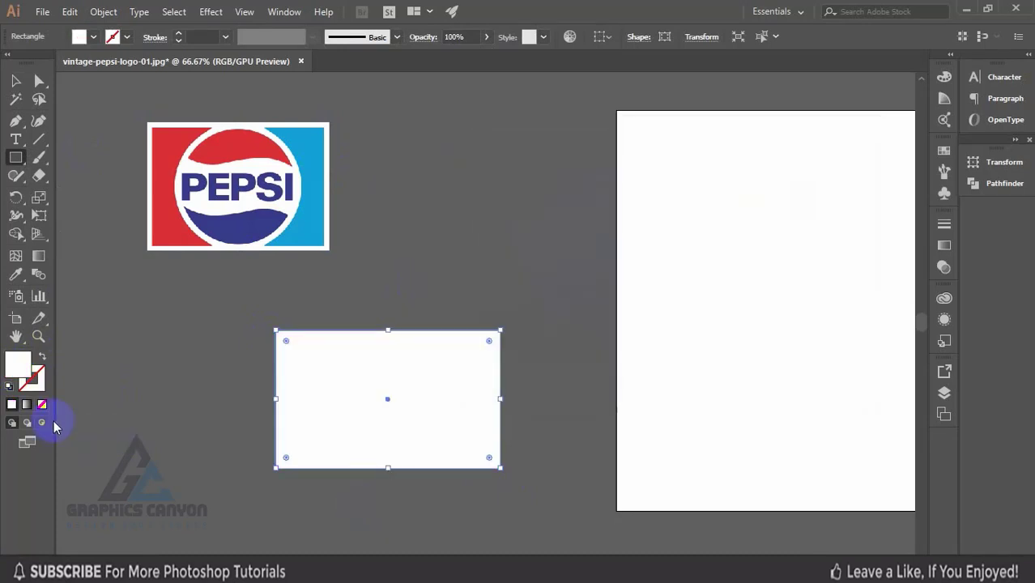
left_click(43, 384)
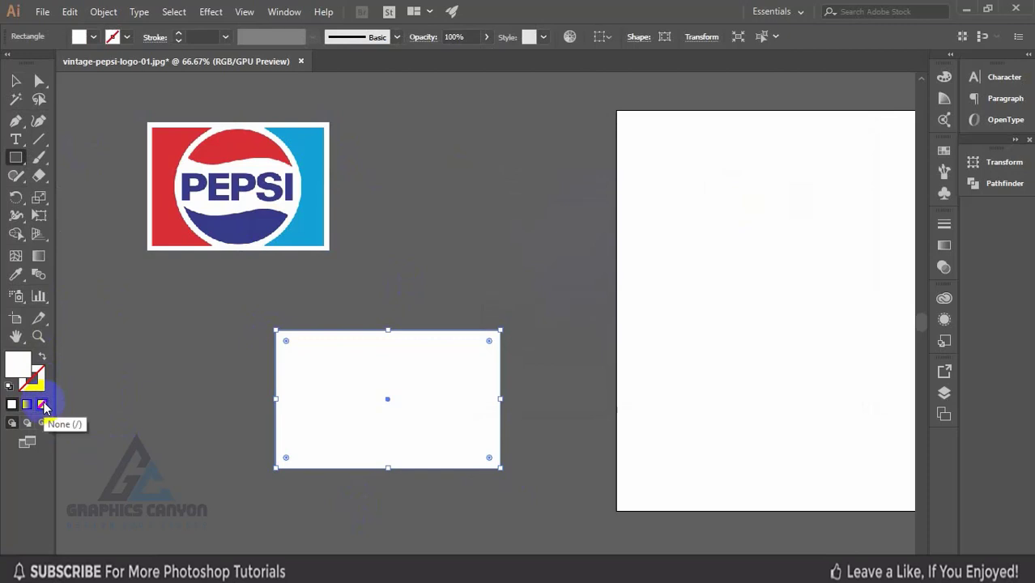
Duplicate the white rectangle in place, shrink the copy to leave an even white border, and fill it with red sampled from the logo image
left_click(16, 81)
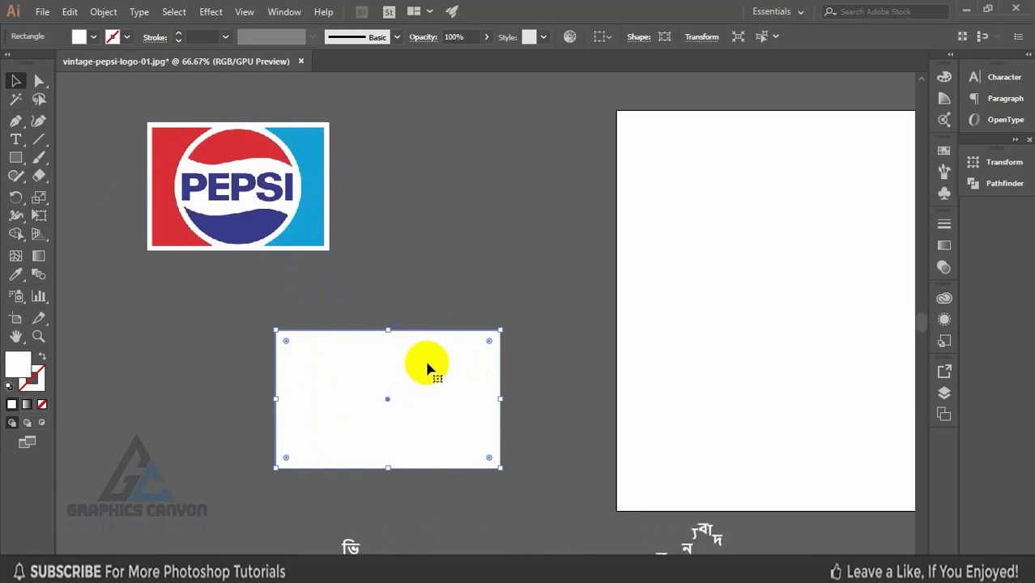
key("ctrl+c")
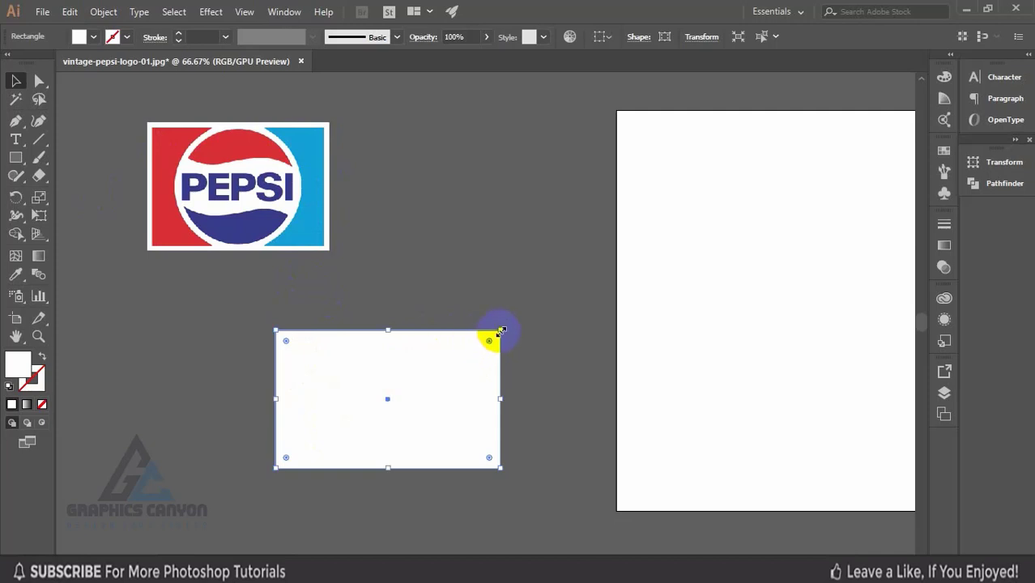
left_click_drag(500, 333, 493, 338)
left_click_drag(489, 399, 493, 399)
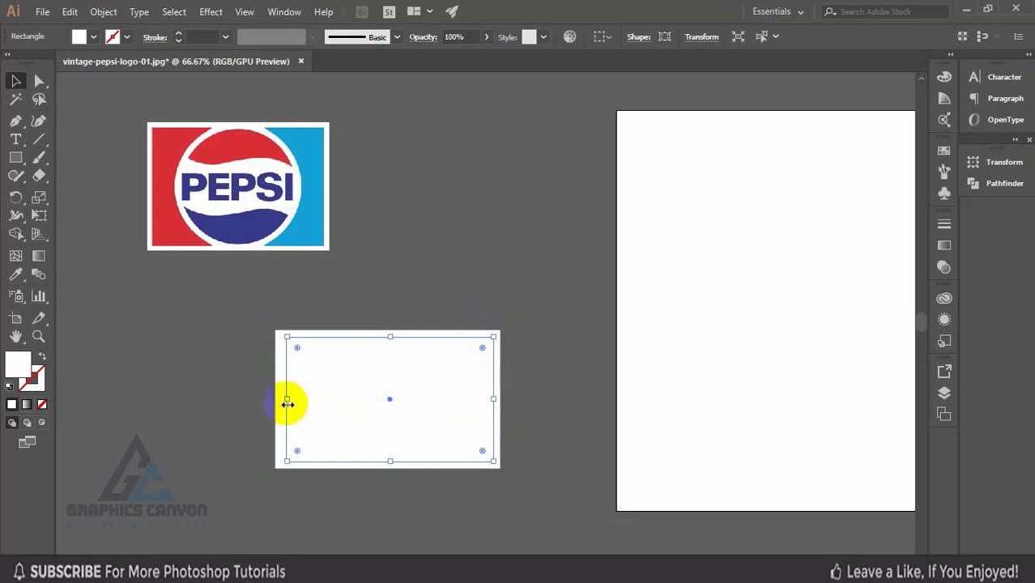
left_click_drag(287, 400, 289, 397)
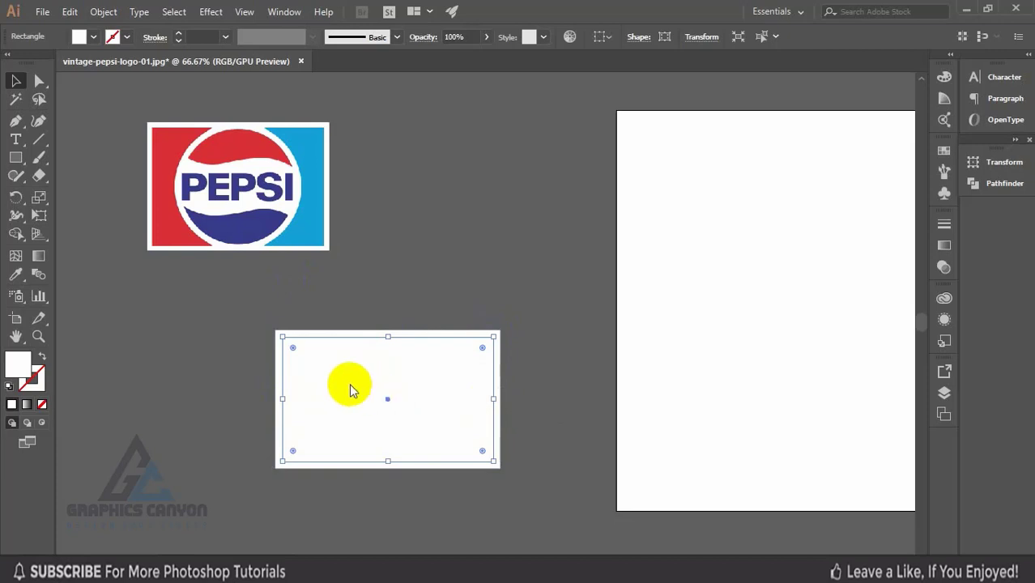
left_click(16, 276)
left_click(168, 146)
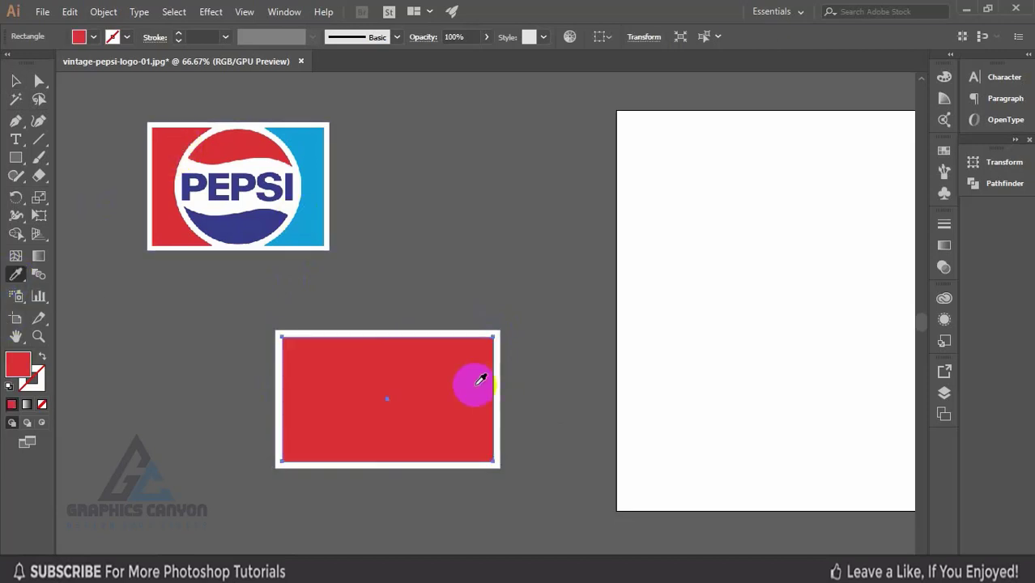
Duplicate the red rectangle in place, narrow the copy to the right half, and fill it with light blue sampled from the logo image
left_click(16, 81)
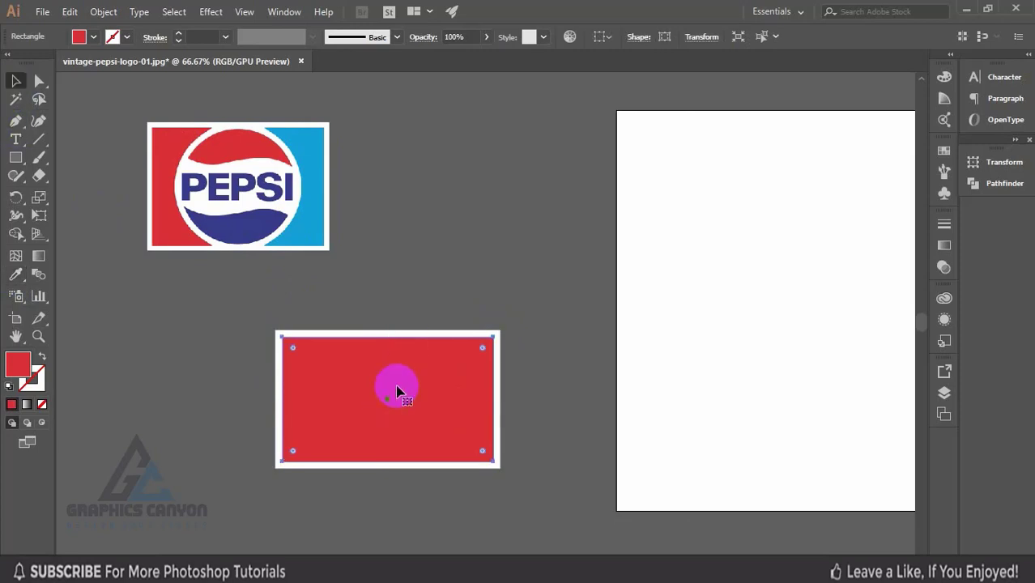
left_click(397, 392)
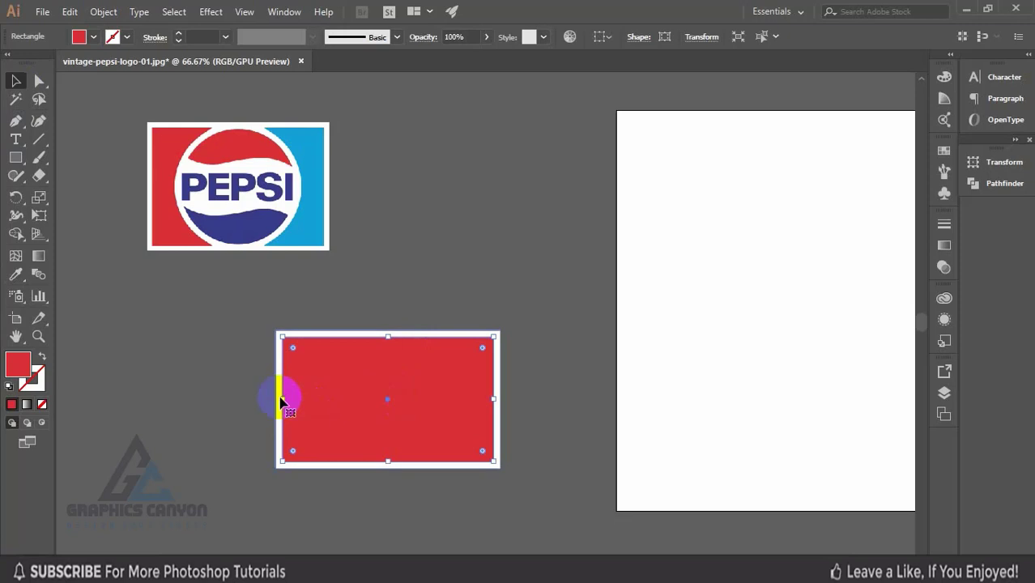
left_click_drag(286, 399, 387, 405)
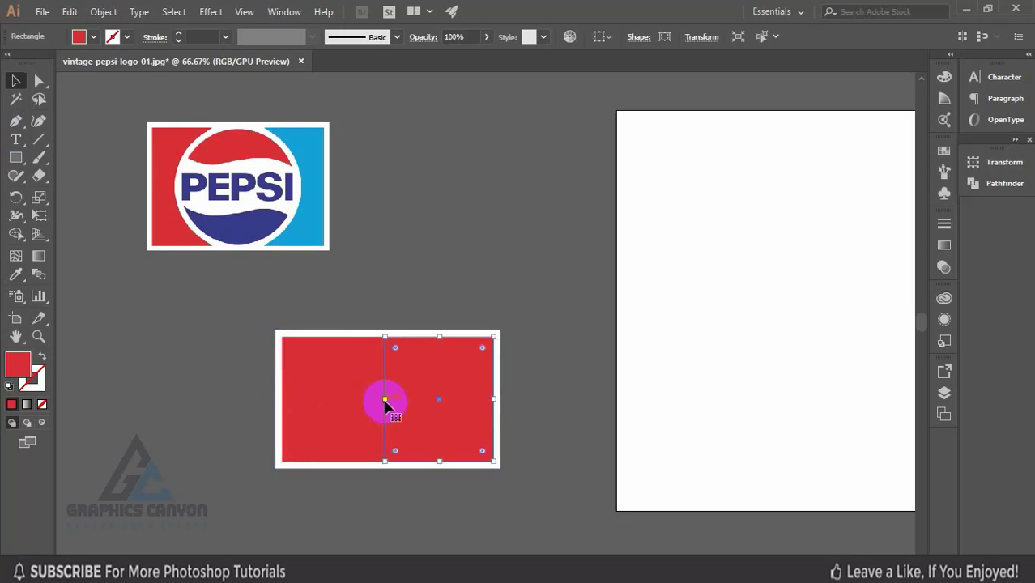
left_click(24, 277)
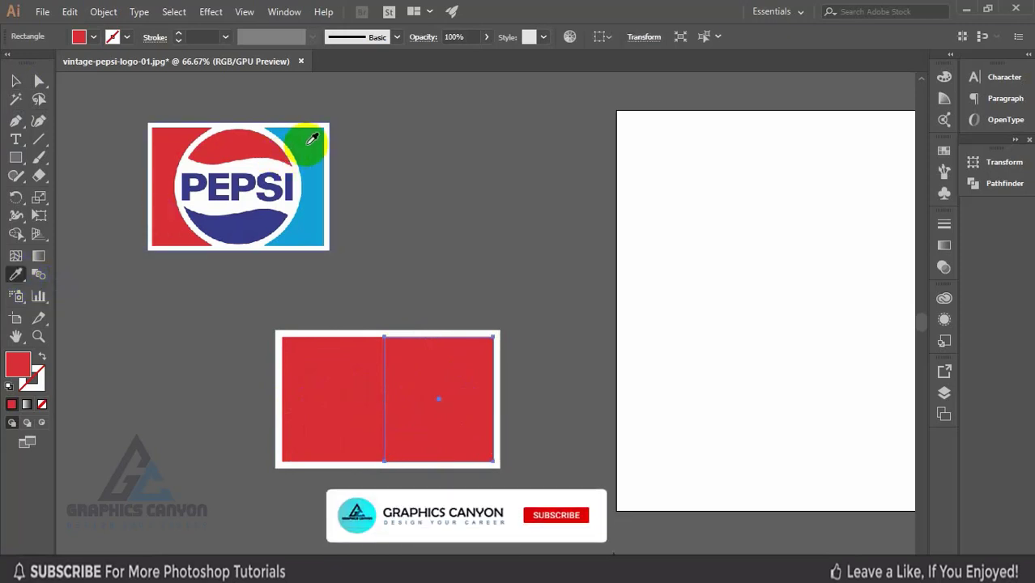
left_click(312, 139)
left_click(474, 363)
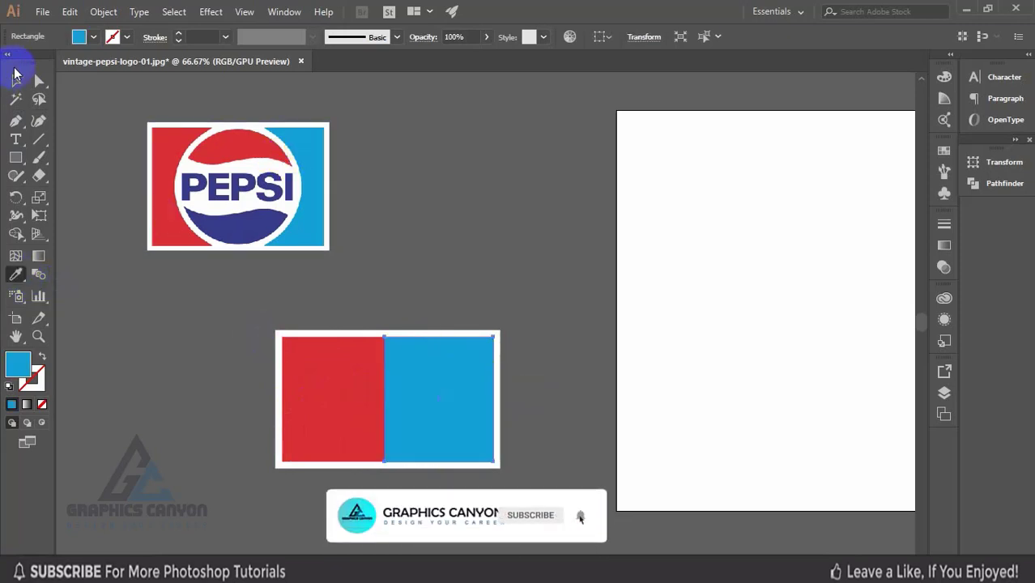
left_click(15, 74)
left_click(407, 209)
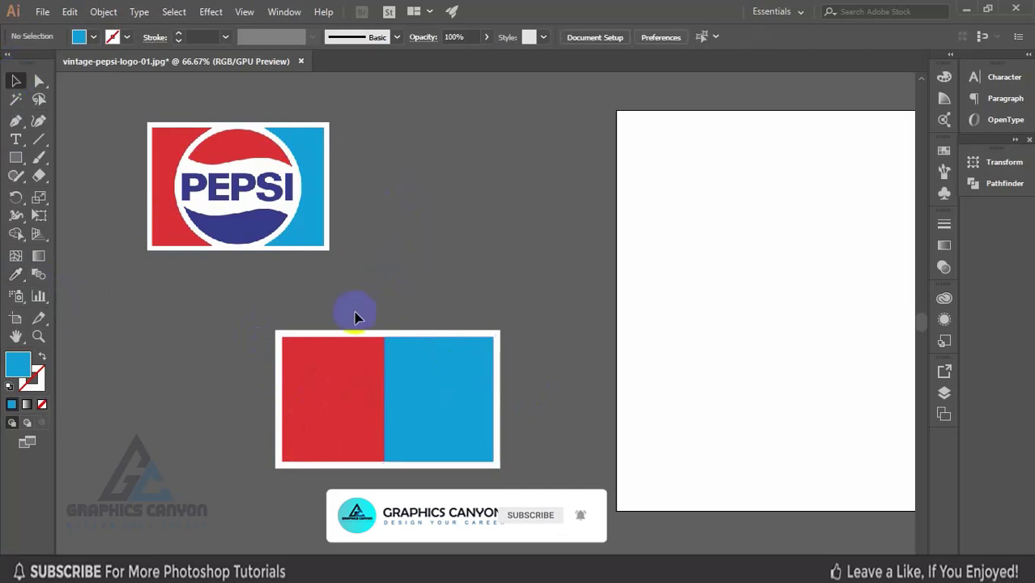
left_click_drag(370, 329, 503, 503)
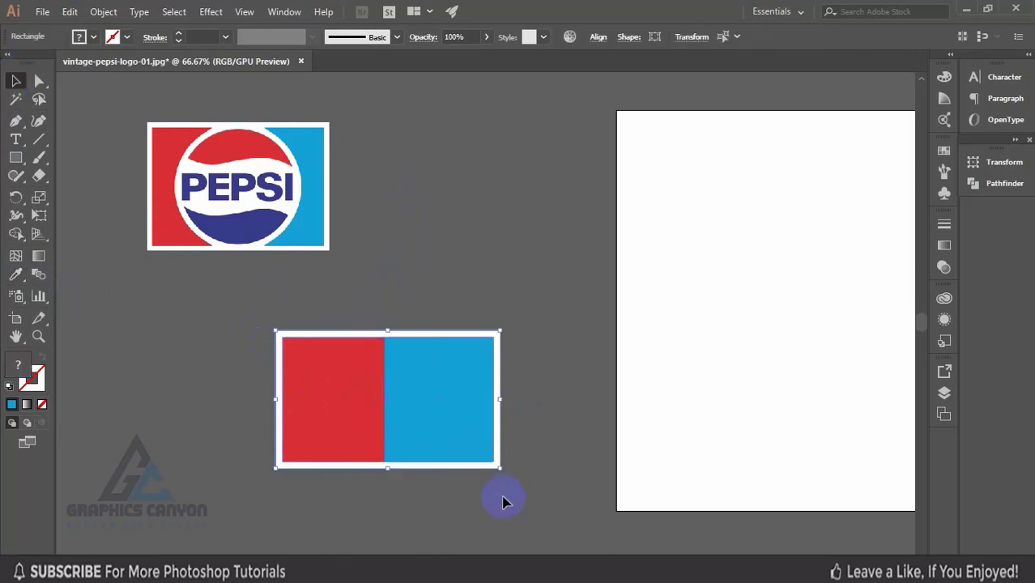
left_click(455, 270)
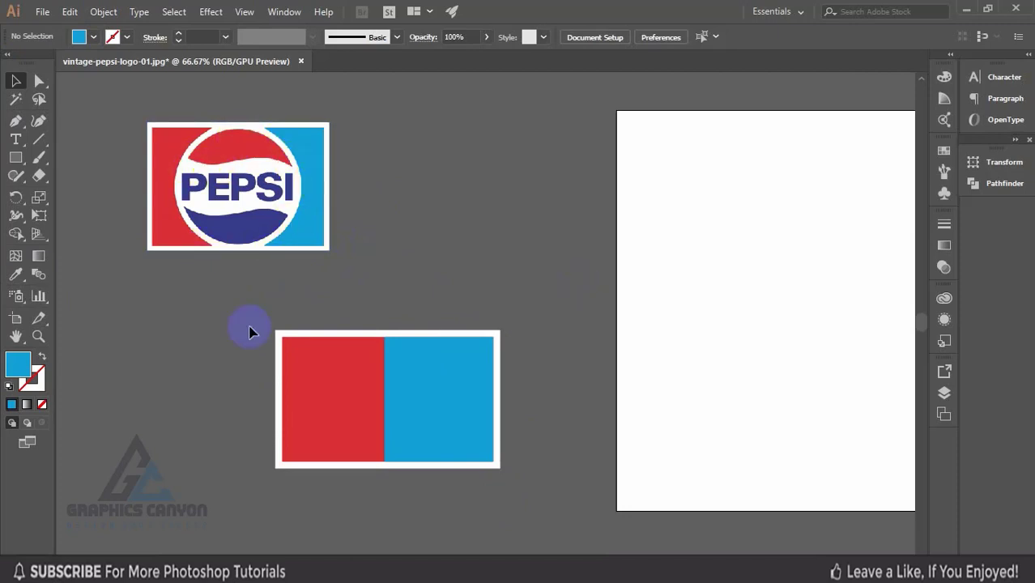
left_click(17, 157)
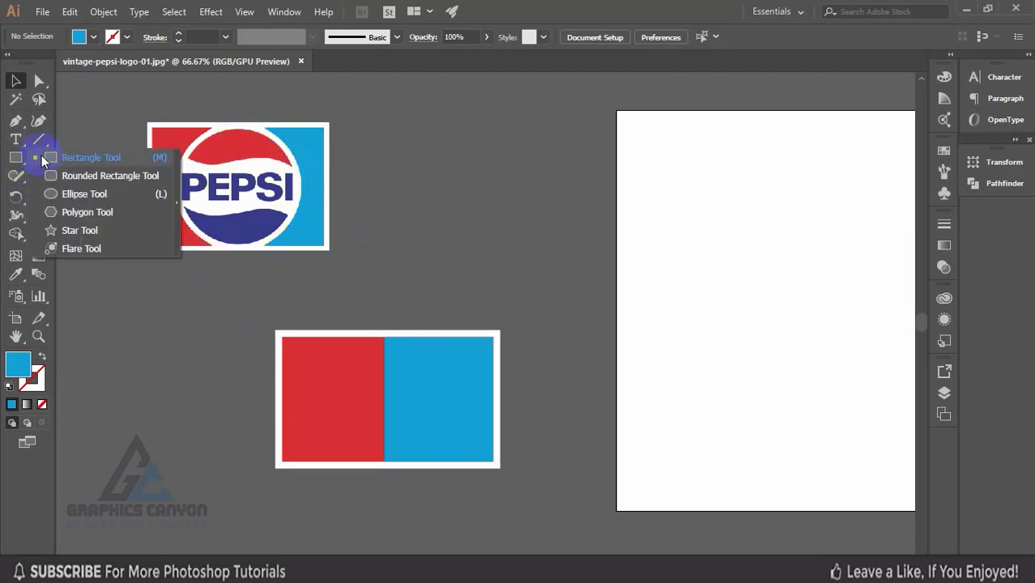
left_click(82, 196)
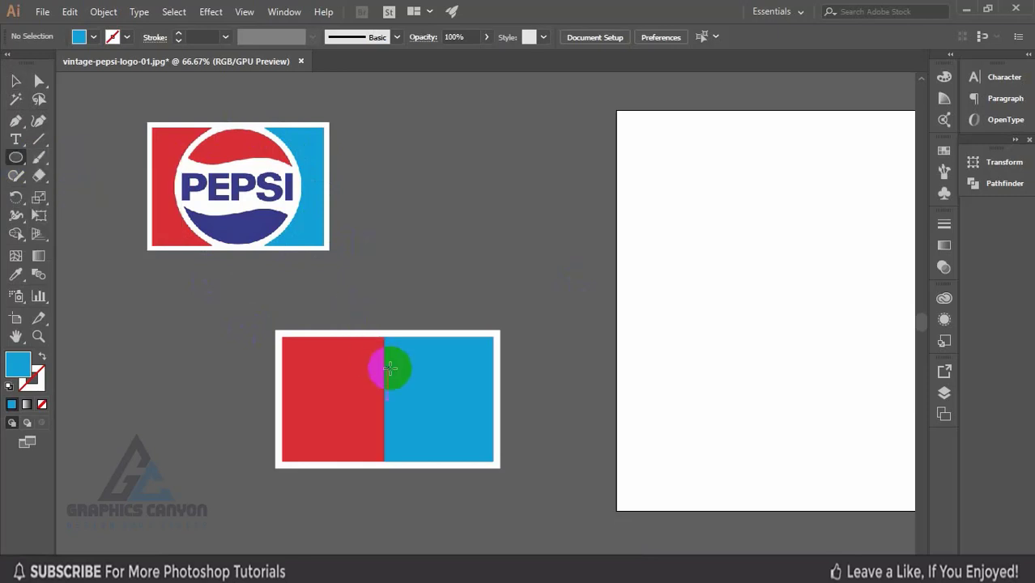
left_click(364, 329)
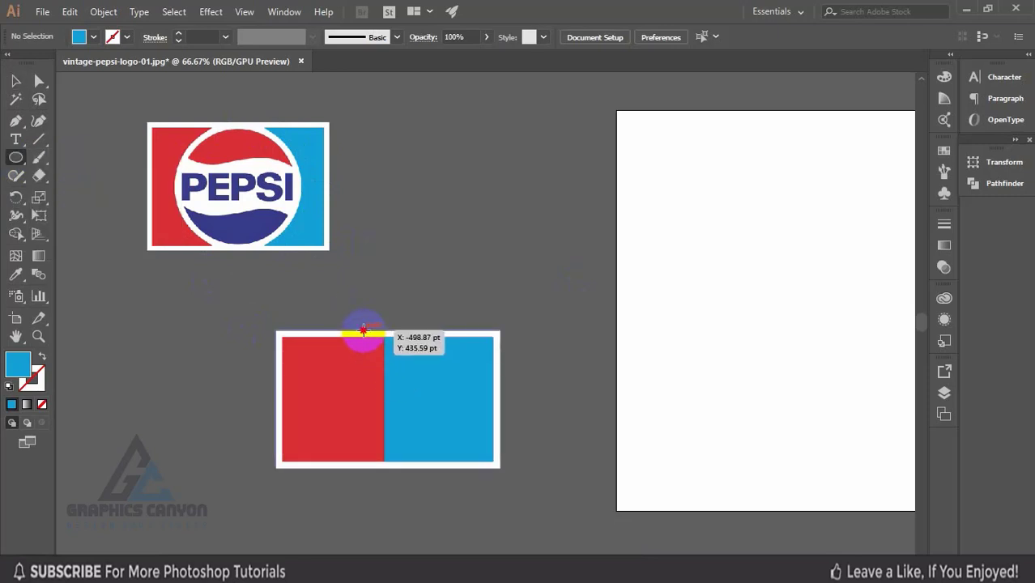
left_click_drag(363, 329, 474, 354)
key("ctrl+z")
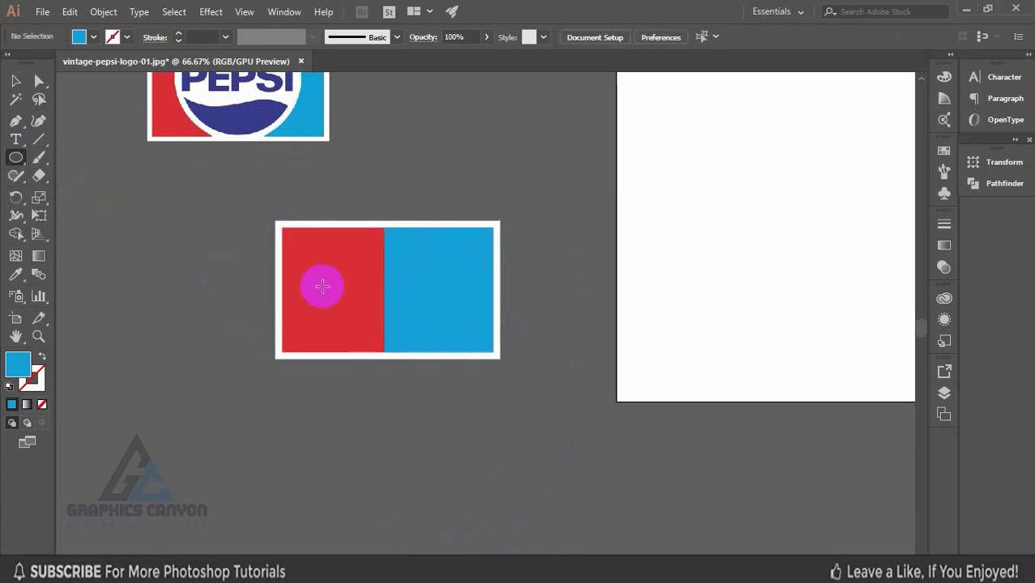
Draw a circle about 273 pt in diameter matching the bordered rectangle's full height, and centre it on the rectangle
left_click(16, 157)
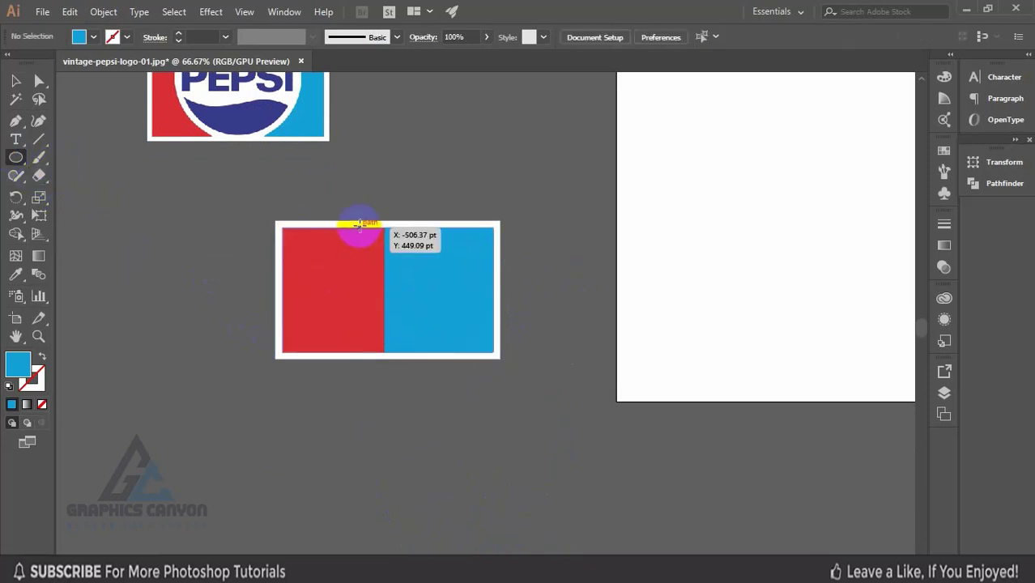
mouse_move(360, 227)
left_mouse_down()
mouse_move(348, 225)
mouse_move(436, 357)
left_mouse_up()
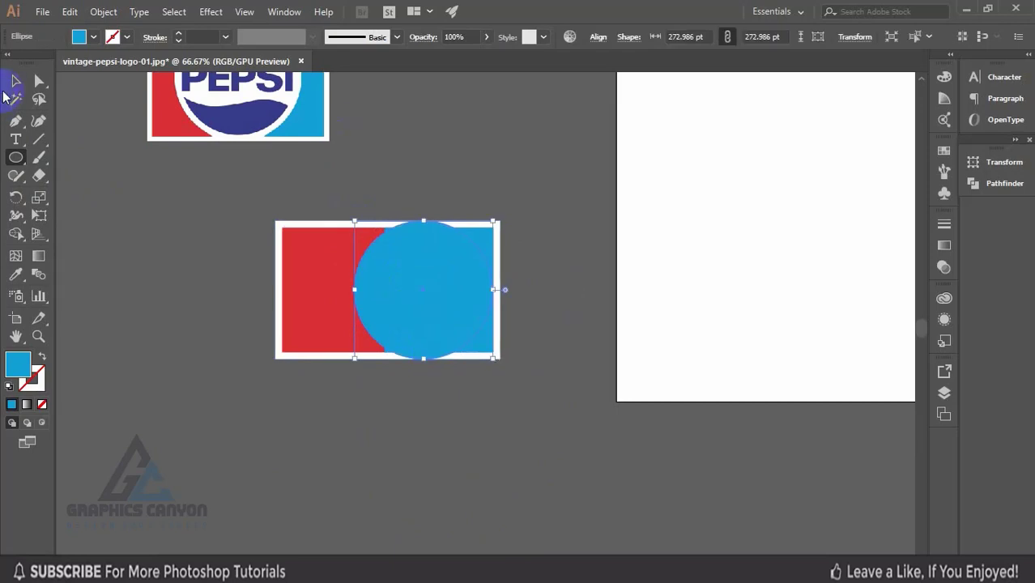
left_click(14, 84)
left_click_drag(421, 279, 385, 280)
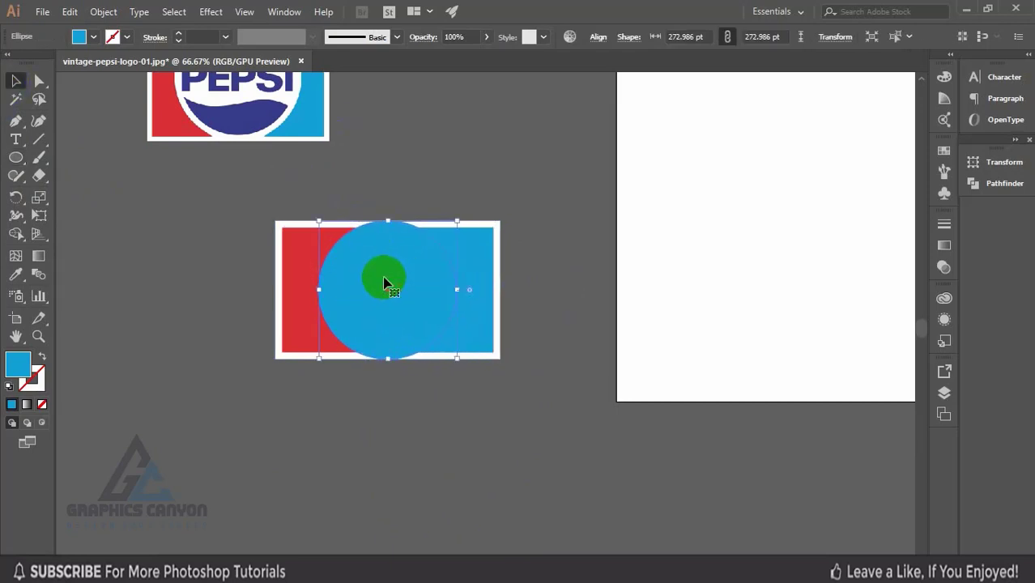
Fill the circle with white sampled from the artboard, and move it above the rectangle beside the logo image
scroll(405, 267, "up", 3)
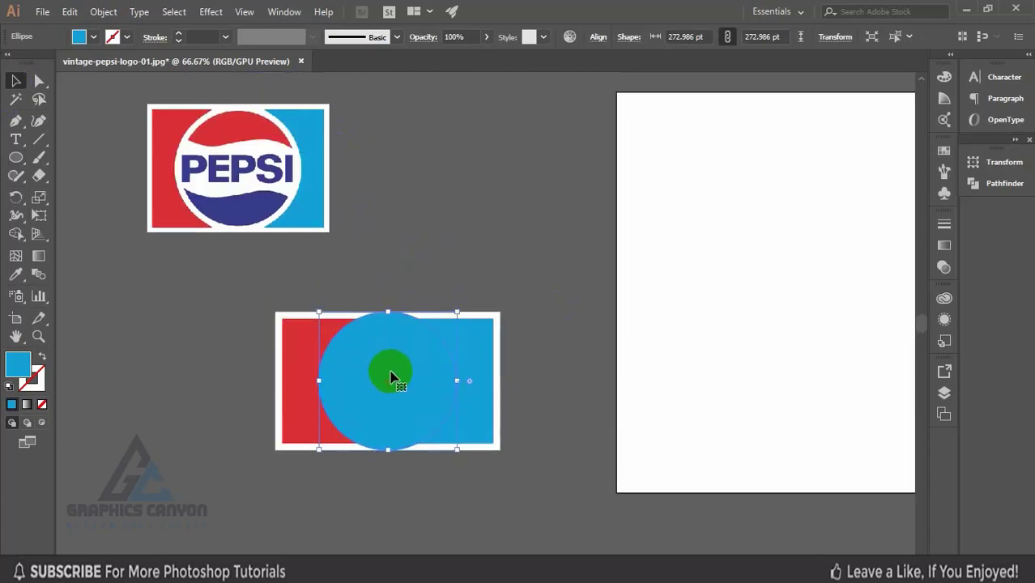
left_click(16, 275)
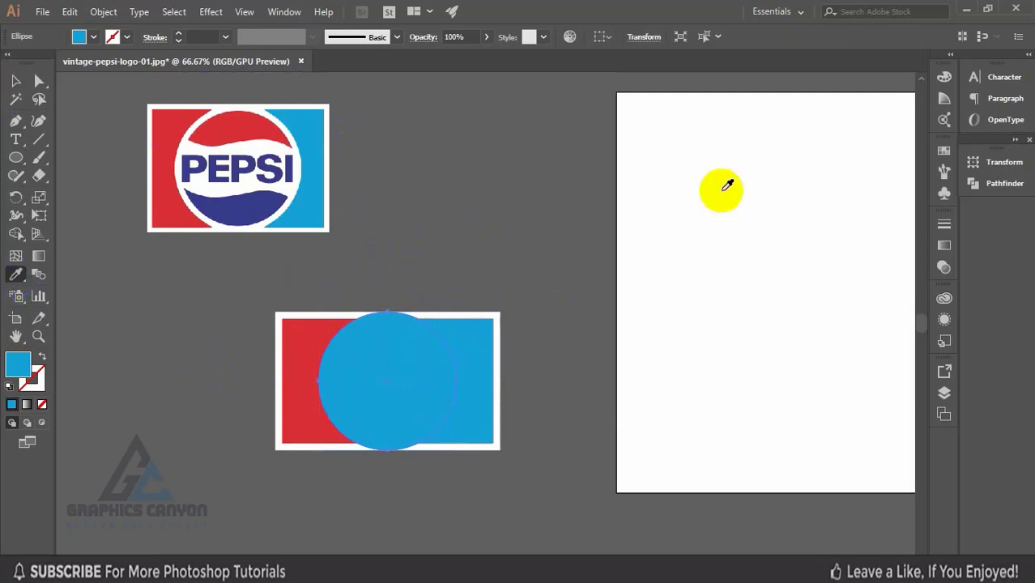
left_click(721, 186)
left_click(14, 83)
left_click(420, 227)
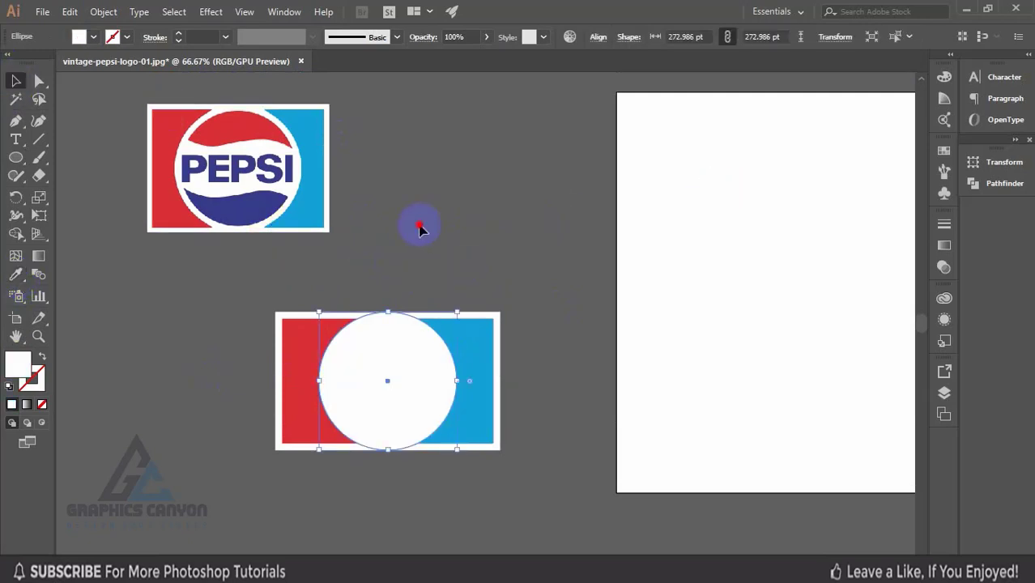
left_click_drag(412, 386, 482, 191)
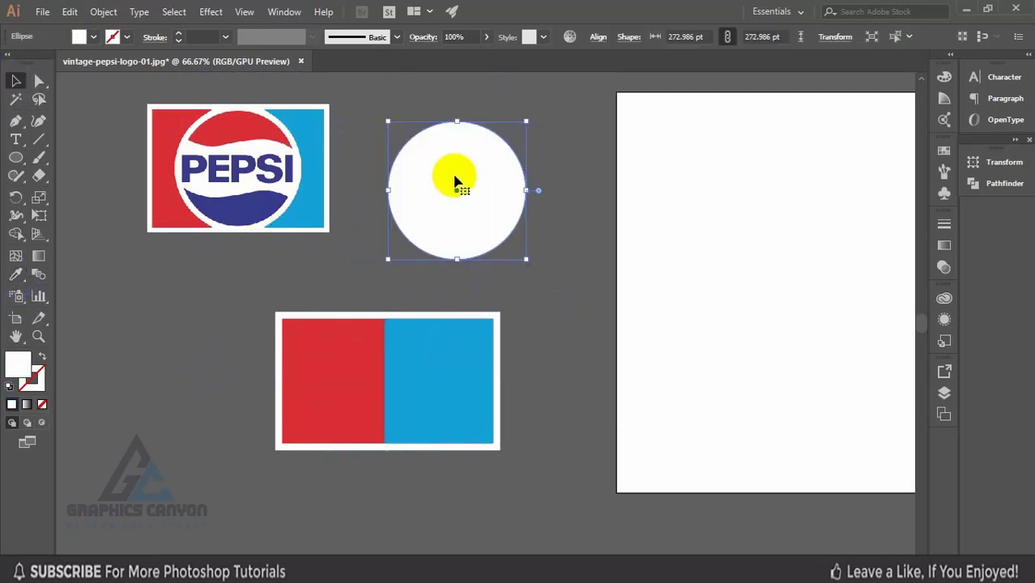
left_click(510, 269)
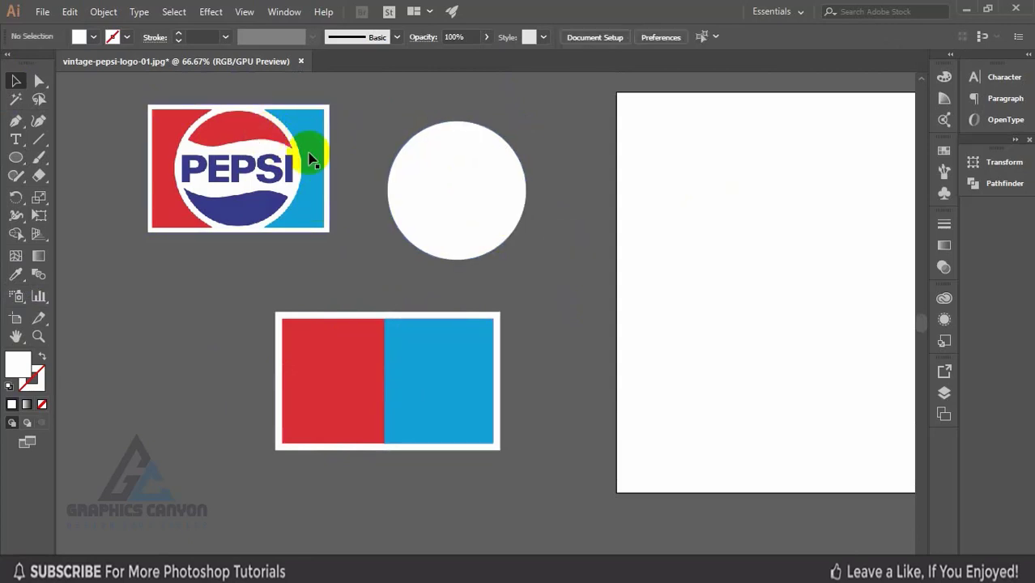
Duplicate the white circle in place, shrink the copy concentrically to about 243 pt, and fill it with red sampled from the logo image
left_click(459, 170)
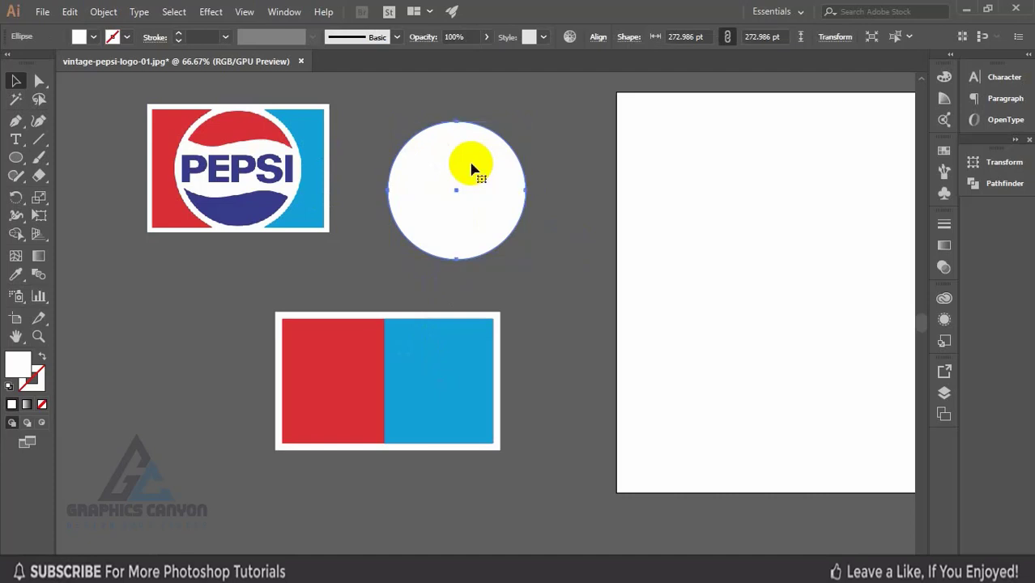
left_click(472, 168)
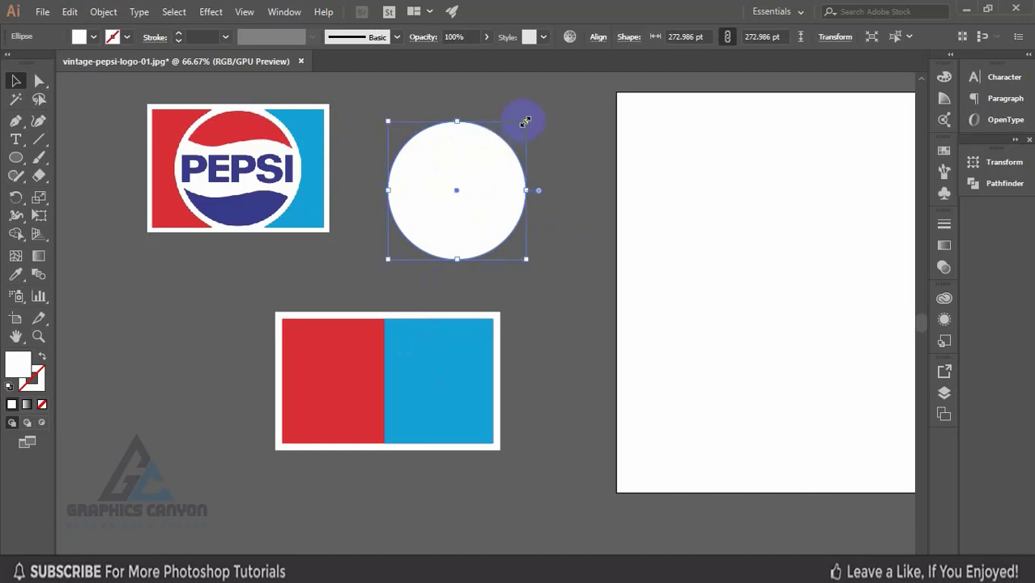
left_click_drag(525, 121, 520, 132)
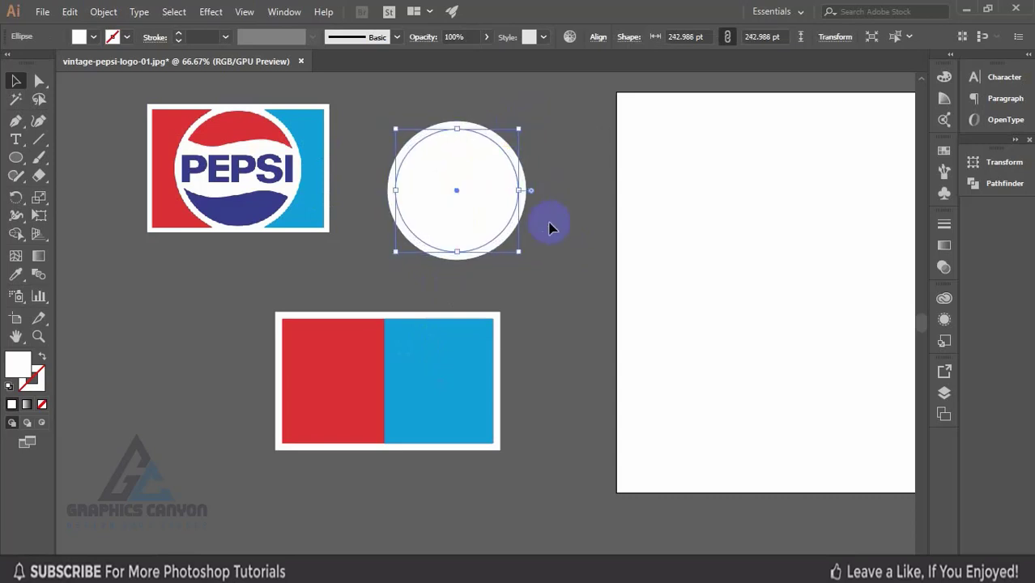
left_click(18, 276)
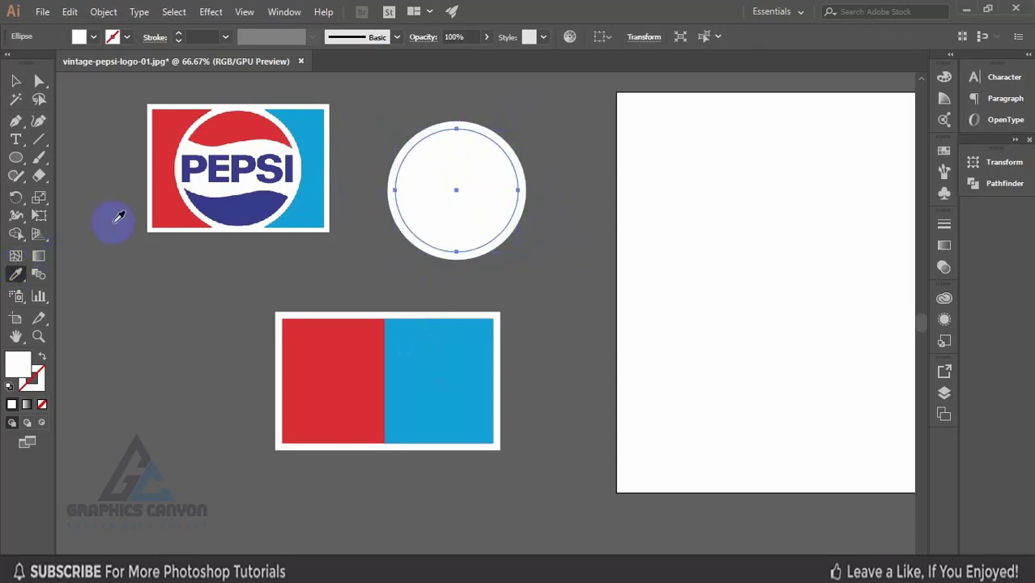
left_click(264, 120)
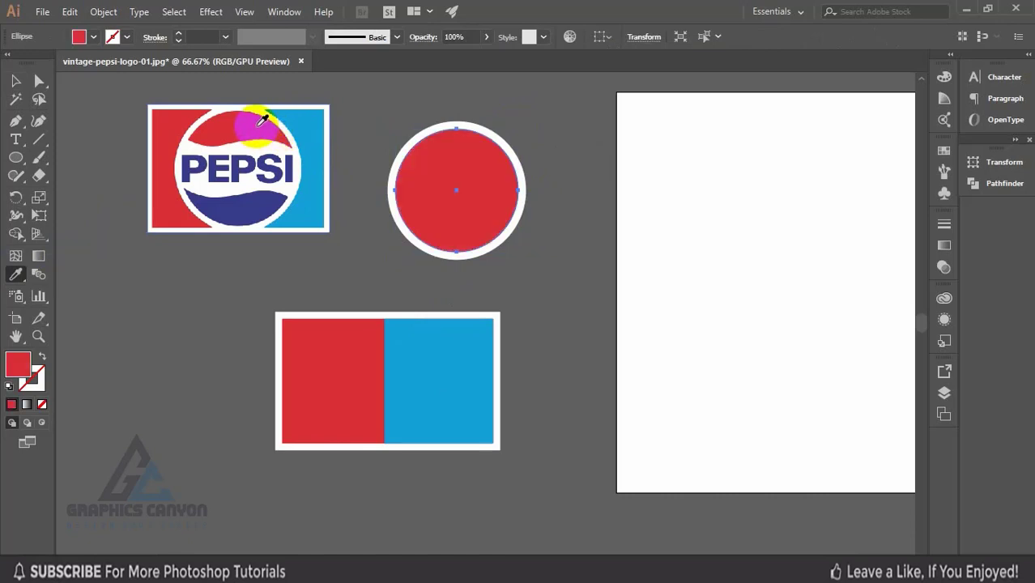
left_click(17, 83)
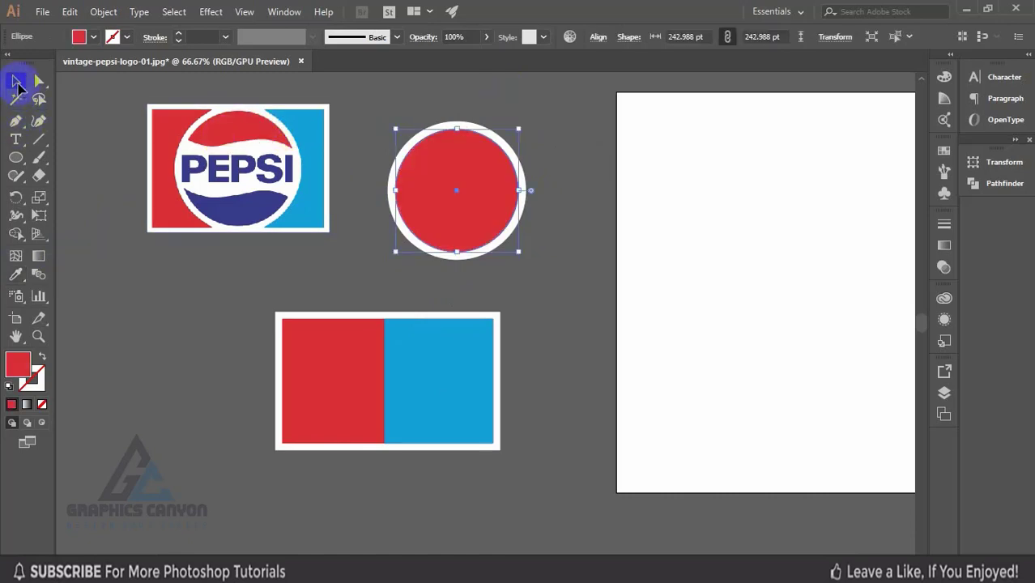
Draw a rectangle slightly wider than the red circle below the logo image, and fill it with white sampled from the logo
left_click(397, 84)
left_click(17, 158)
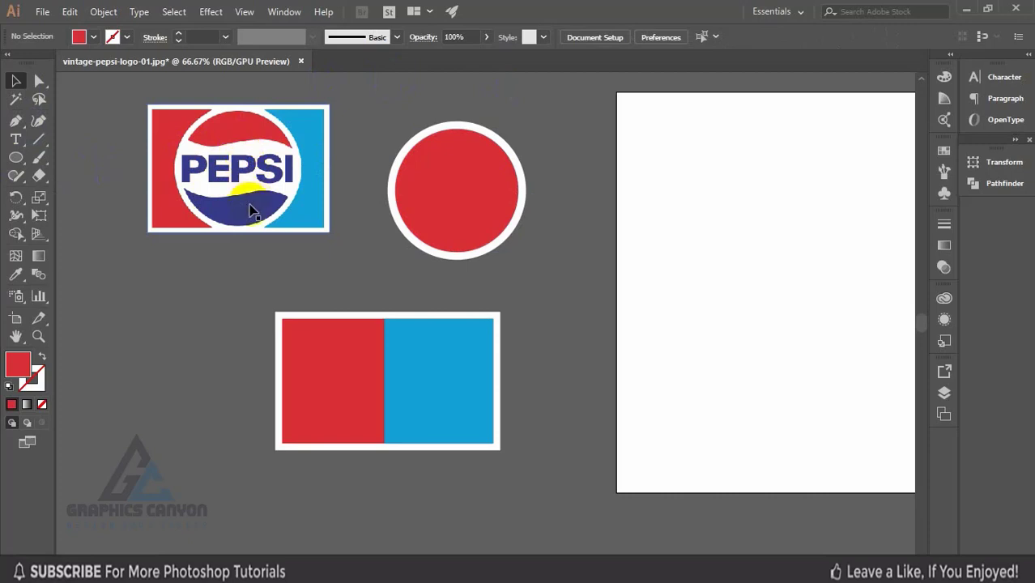
left_click_drag(14, 159, 60, 158)
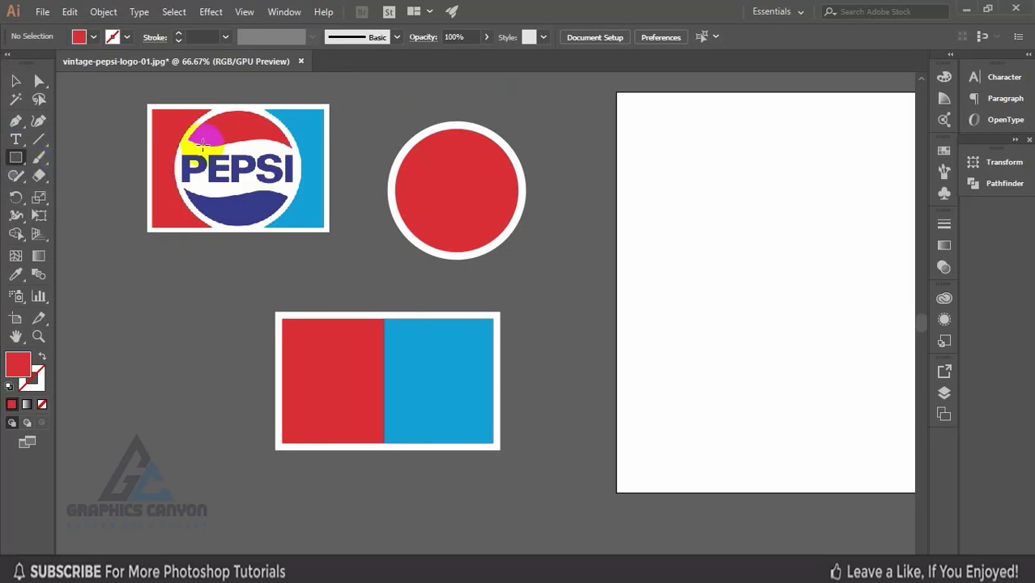
left_click_drag(118, 271, 247, 332)
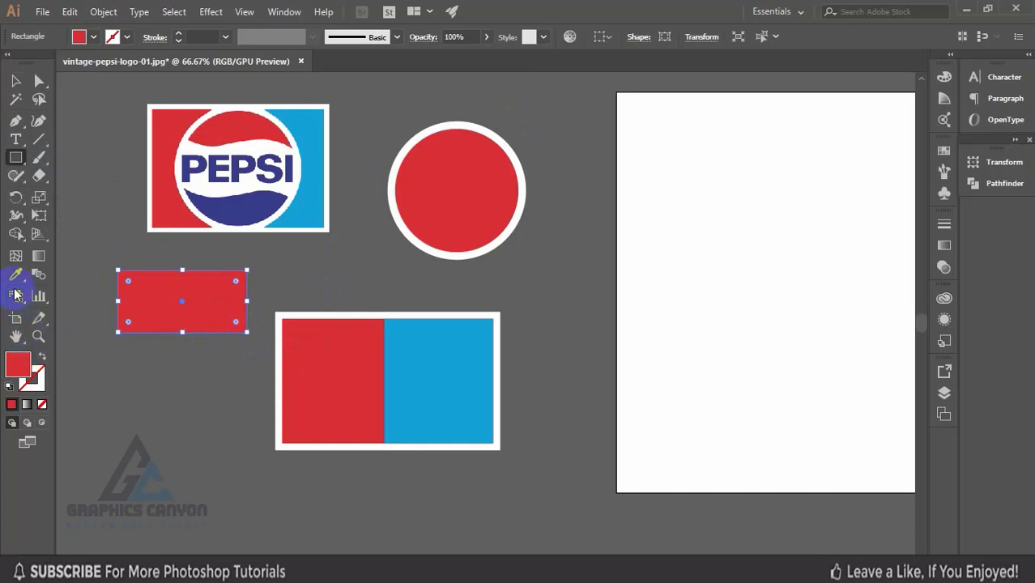
left_click(15, 274)
left_click(255, 150)
left_click(16, 81)
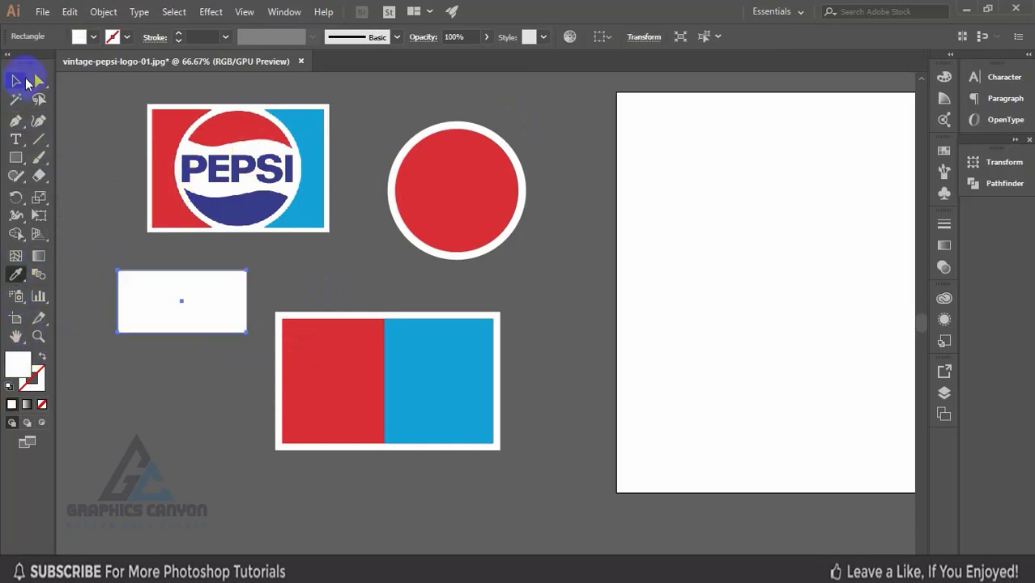
left_click(155, 243)
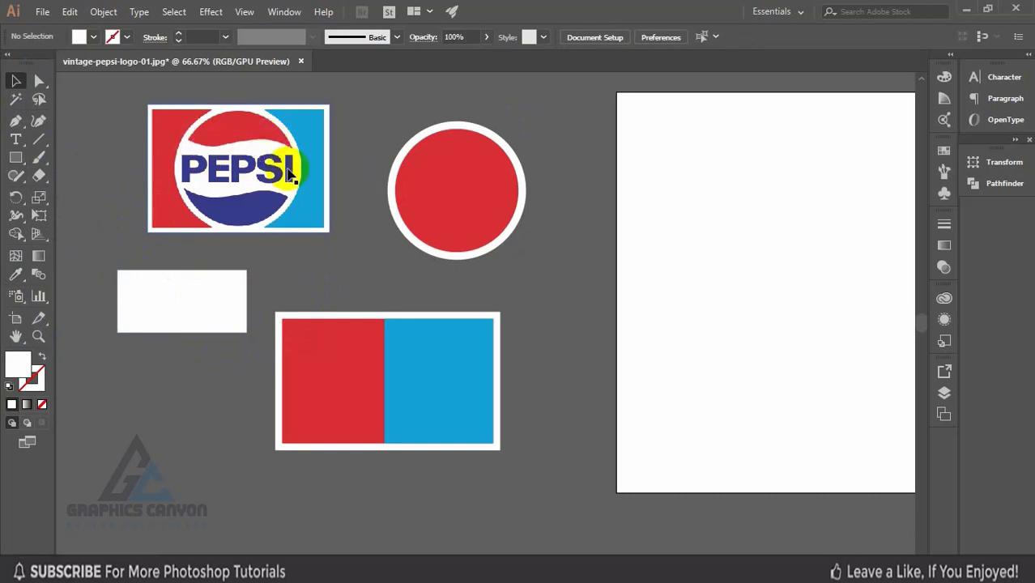
Apply a horizontal Flag warp with a 19% bend to the white rectangle below the logo image
left_click(196, 290)
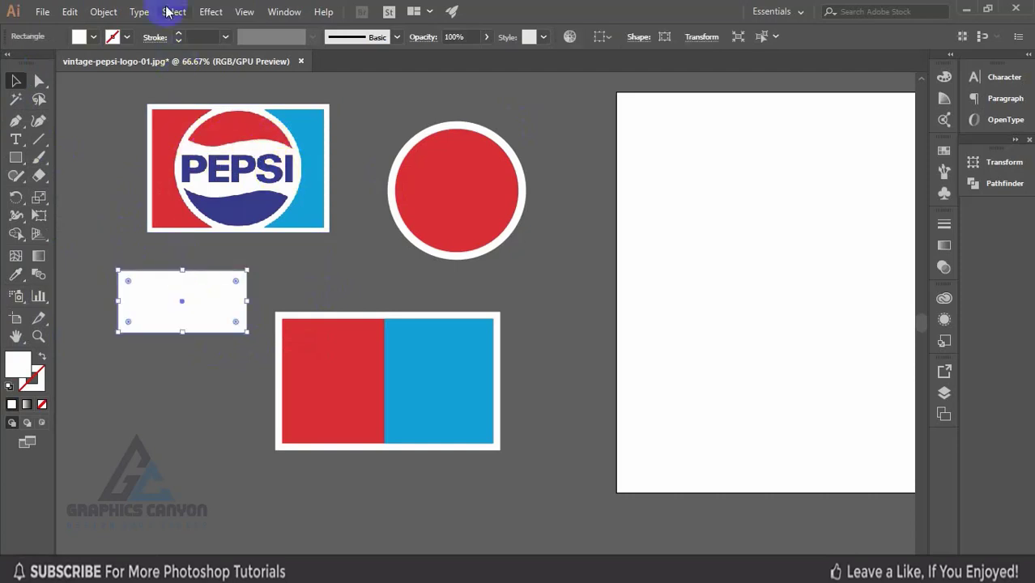
left_click(209, 11)
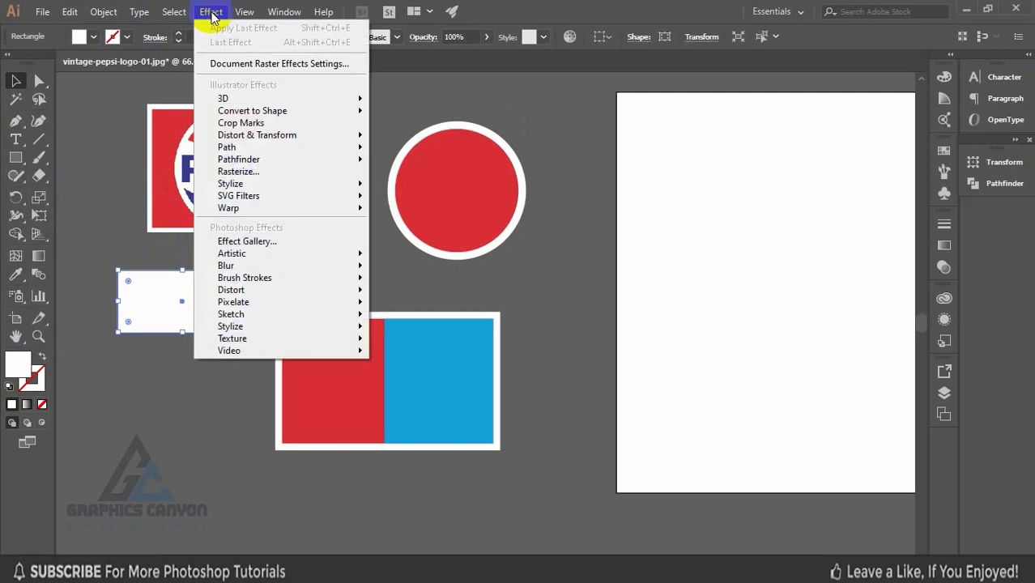
mouse_move(261, 208)
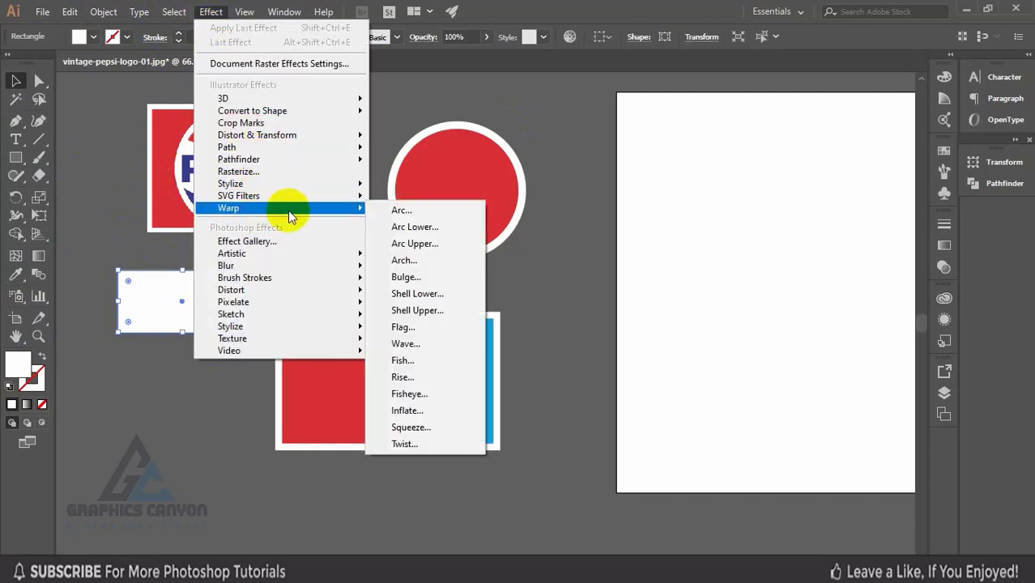
left_click(419, 327)
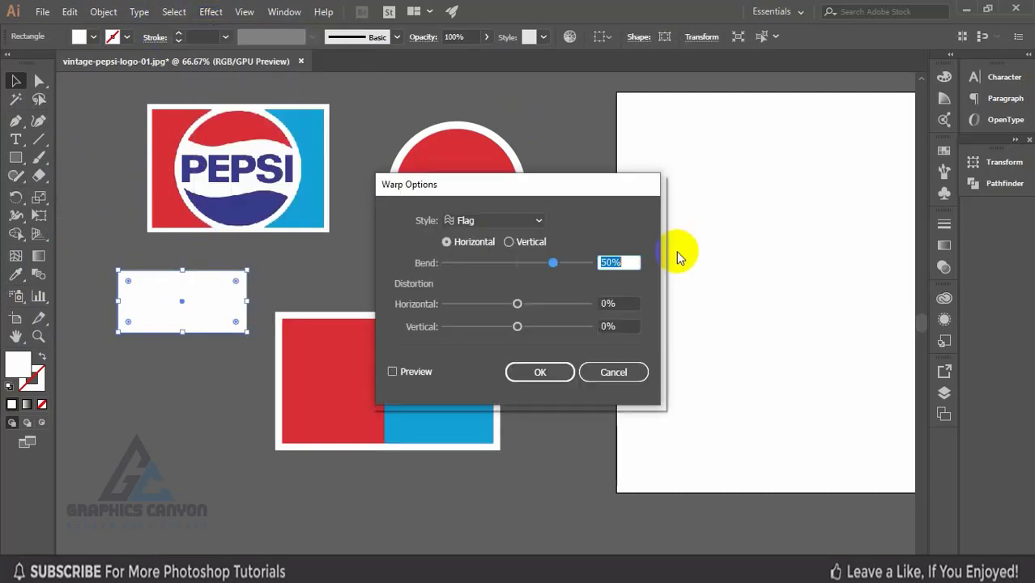
left_click_drag(556, 195, 721, 163)
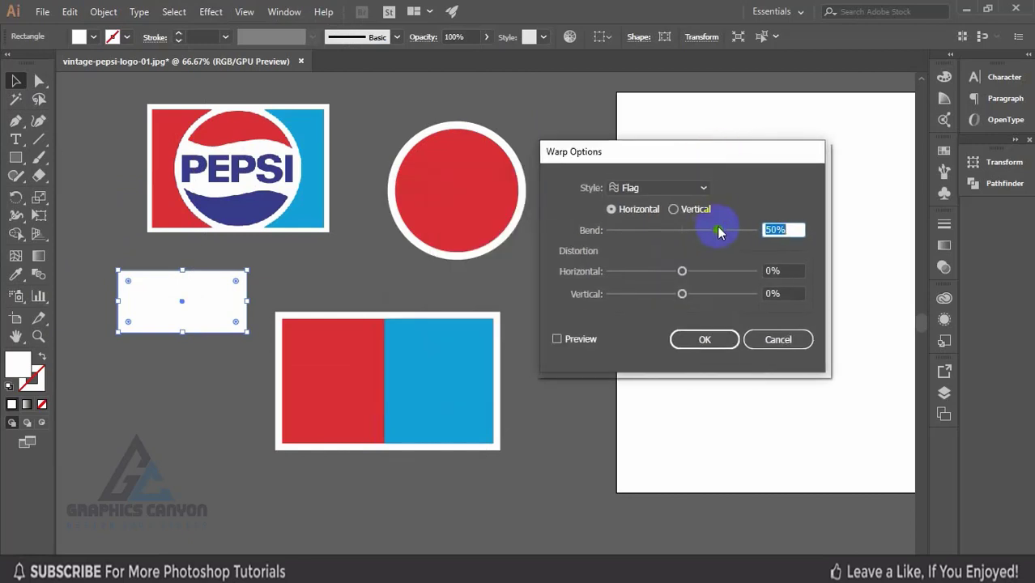
left_click(558, 339)
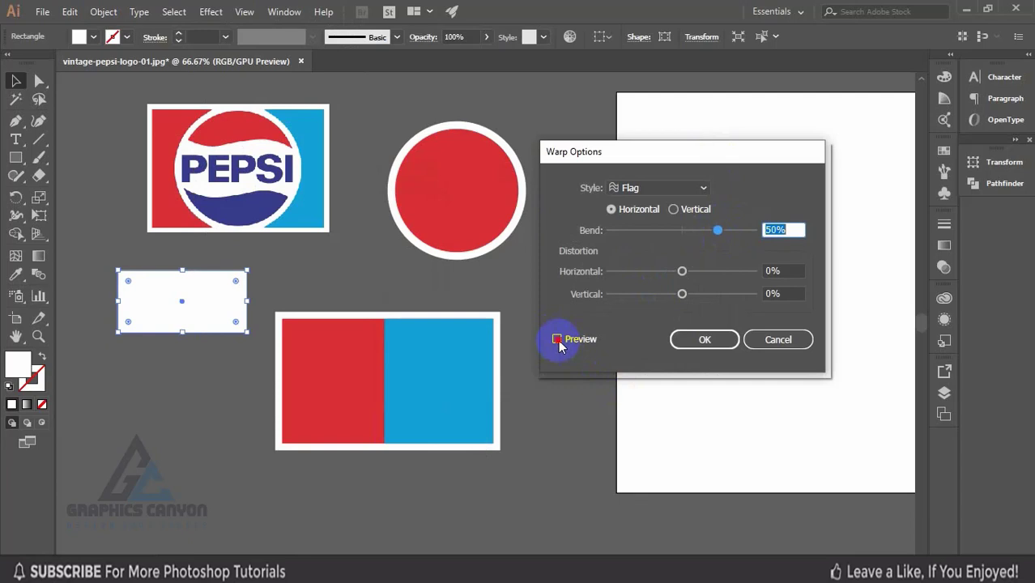
left_click(558, 340)
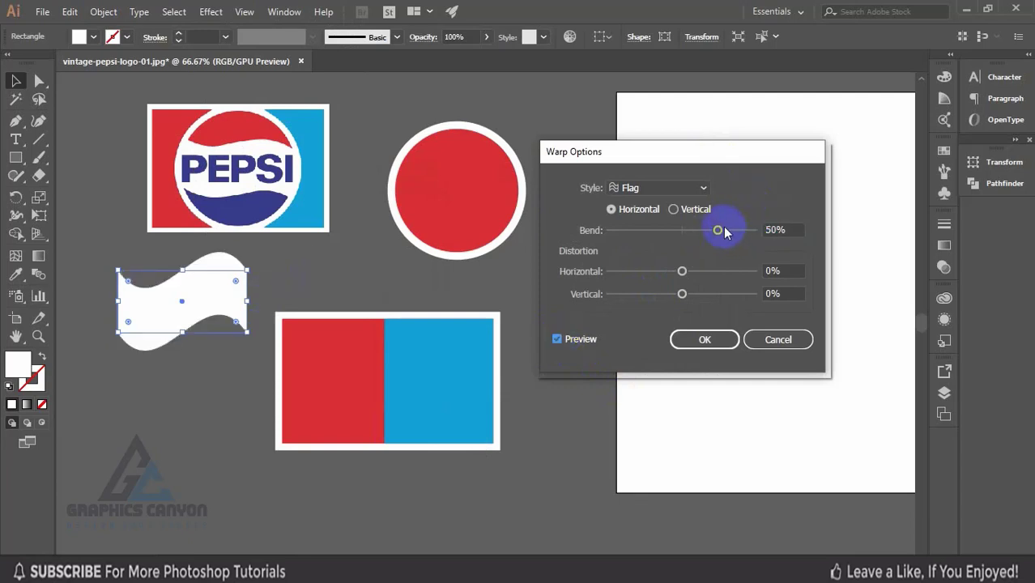
left_click_drag(719, 231, 703, 231)
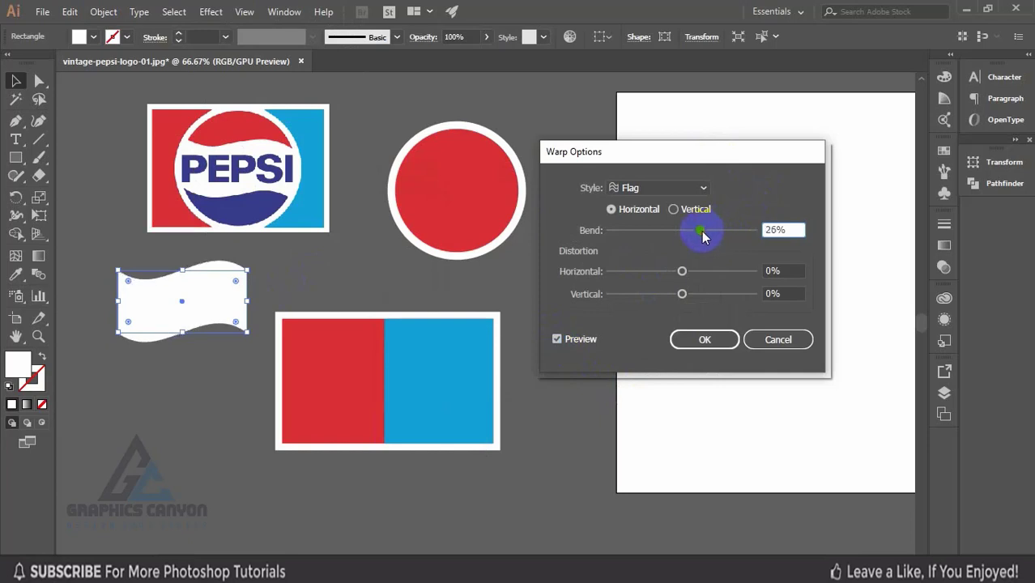
left_click_drag(703, 231, 694, 234)
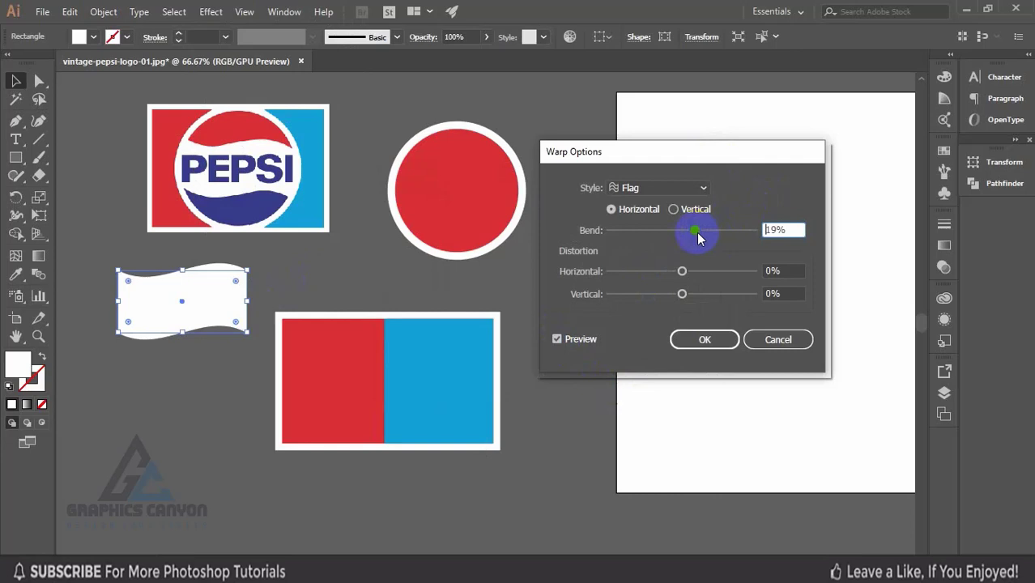
left_click(715, 340)
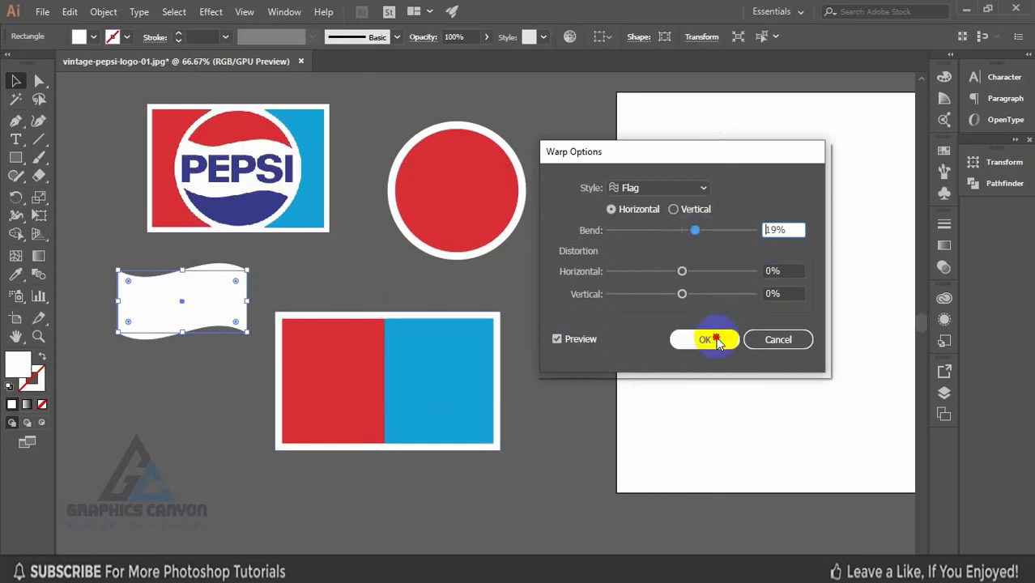
left_click(270, 280)
left_click(240, 288)
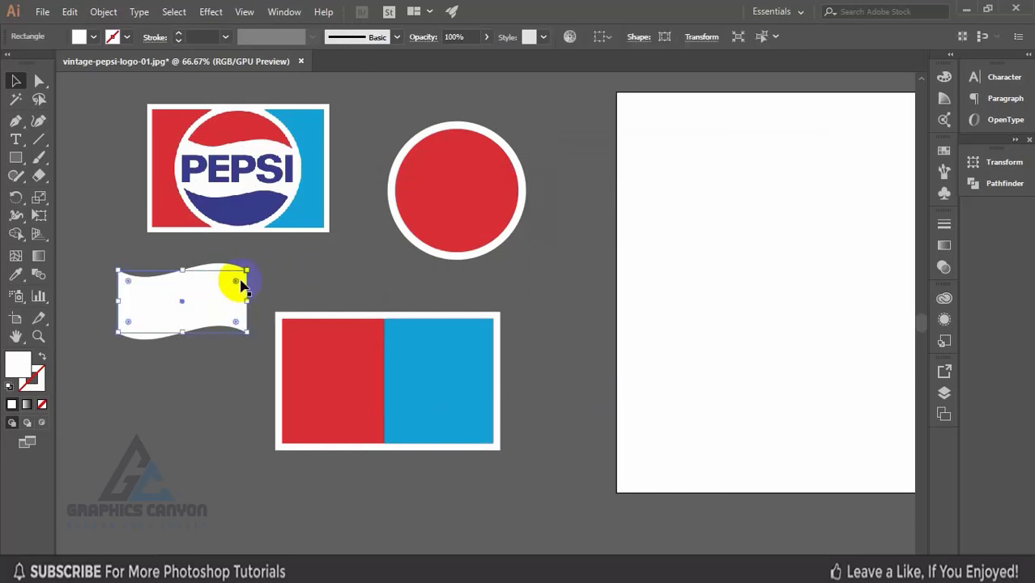
left_click(448, 193)
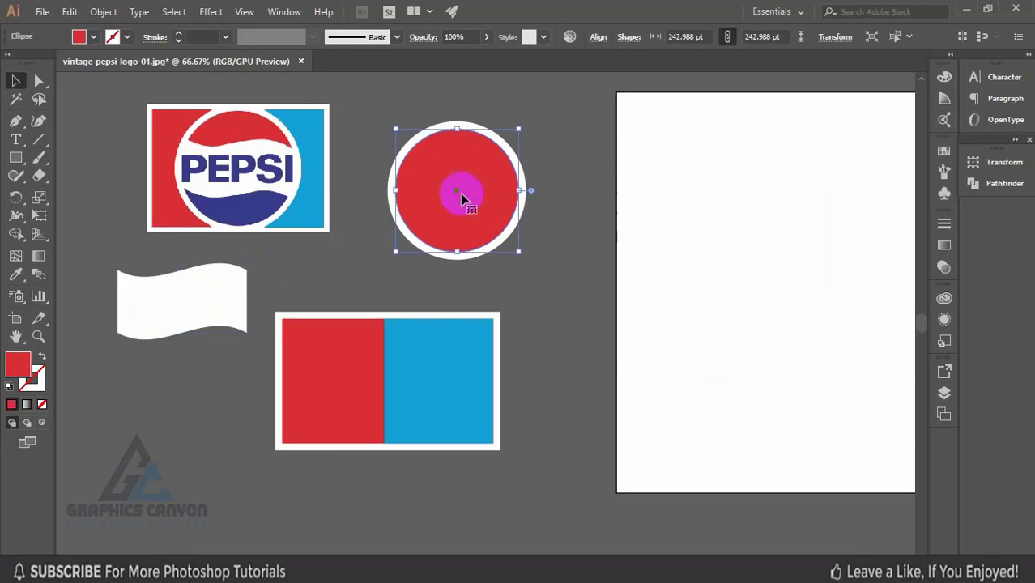
mouse_move(461, 197)
left_mouse_down()
mouse_move(398, 251)
mouse_move(171, 361)
mouse_move(175, 421)
mouse_move(186, 414)
left_mouse_up()
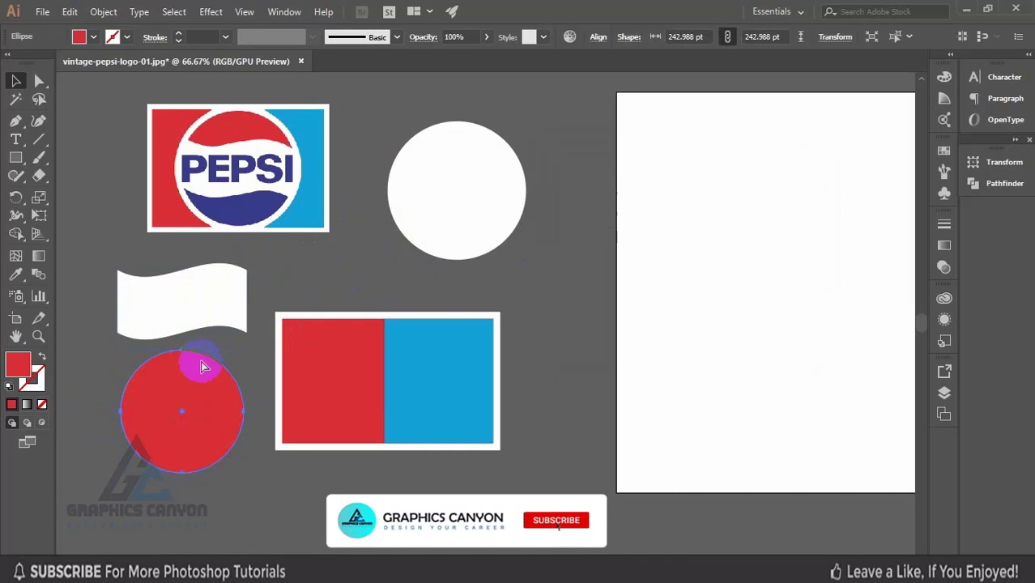
key("ctrl+z")
left_click(300, 238)
Move the white wave shape onto the middle of the red circle, and centre it horizontally with both circles
mouse_move(215, 306)
left_mouse_down()
mouse_move(490, 189)
mouse_move(500, 199)
left_mouse_up()
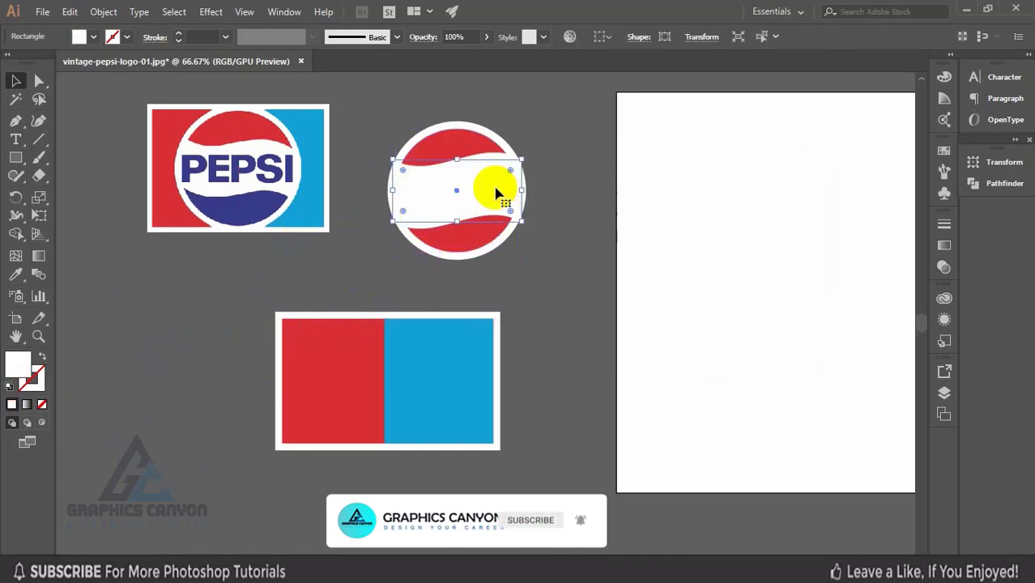
left_click(561, 117)
left_click(467, 192)
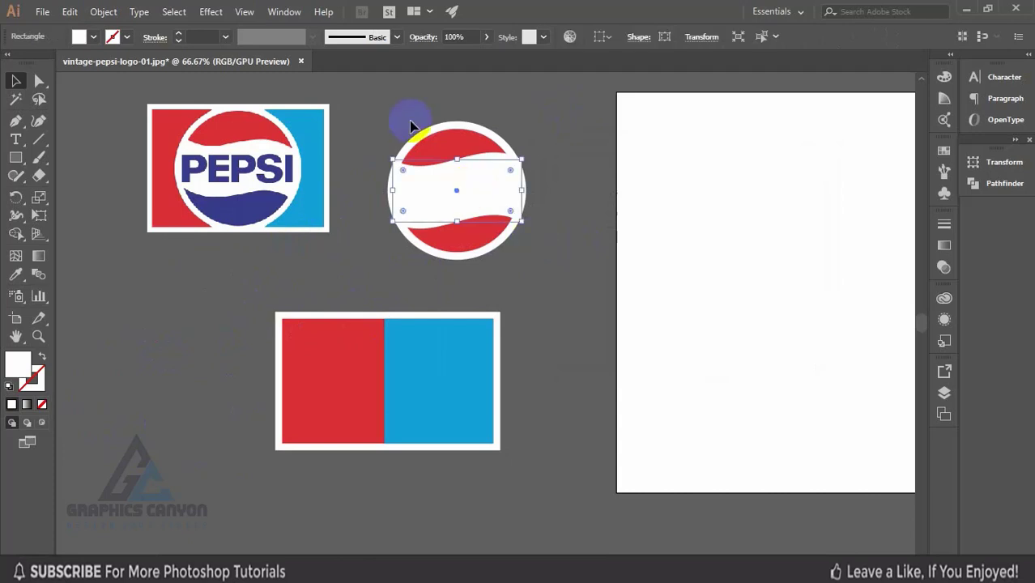
left_click(513, 256, "shift")
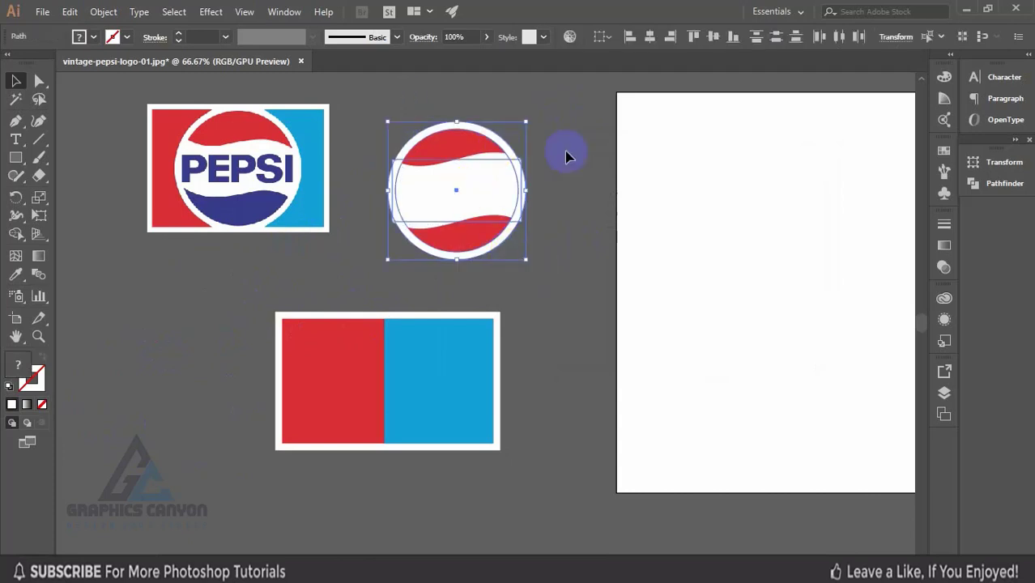
left_click(652, 37)
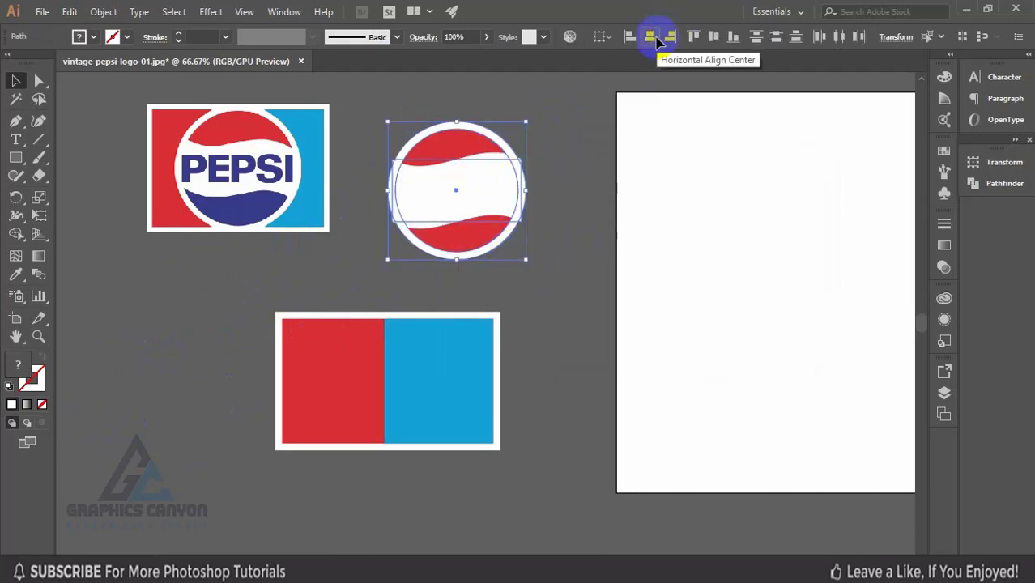
left_click(562, 157)
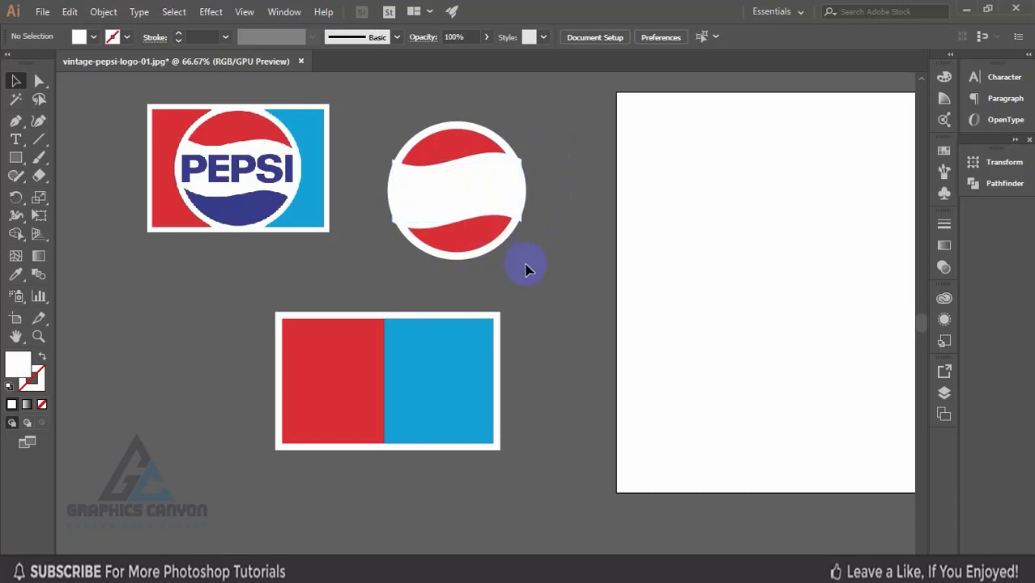
Expand the appearance of the warped white wave so it becomes a real path
left_click(468, 180)
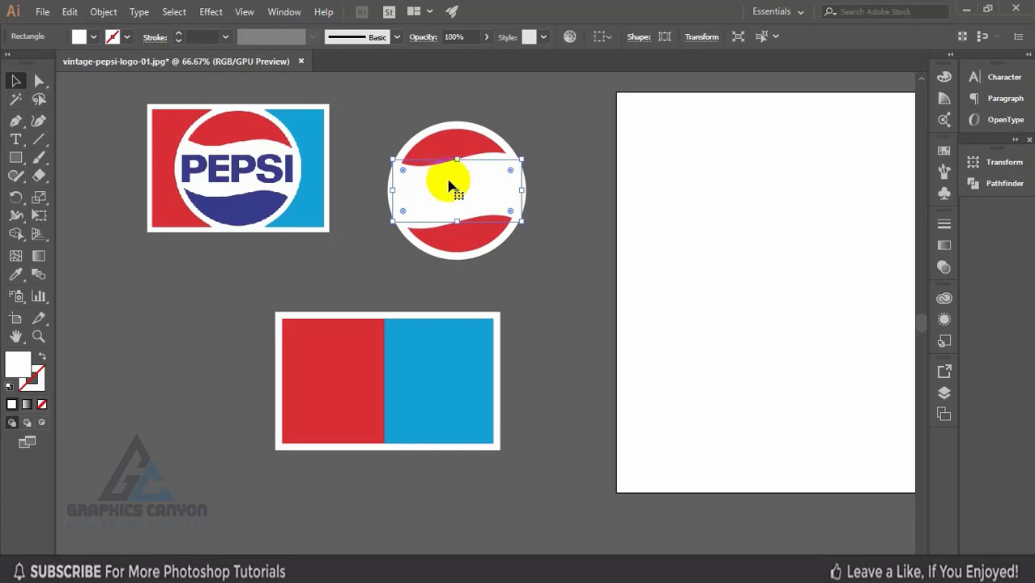
left_click(104, 12)
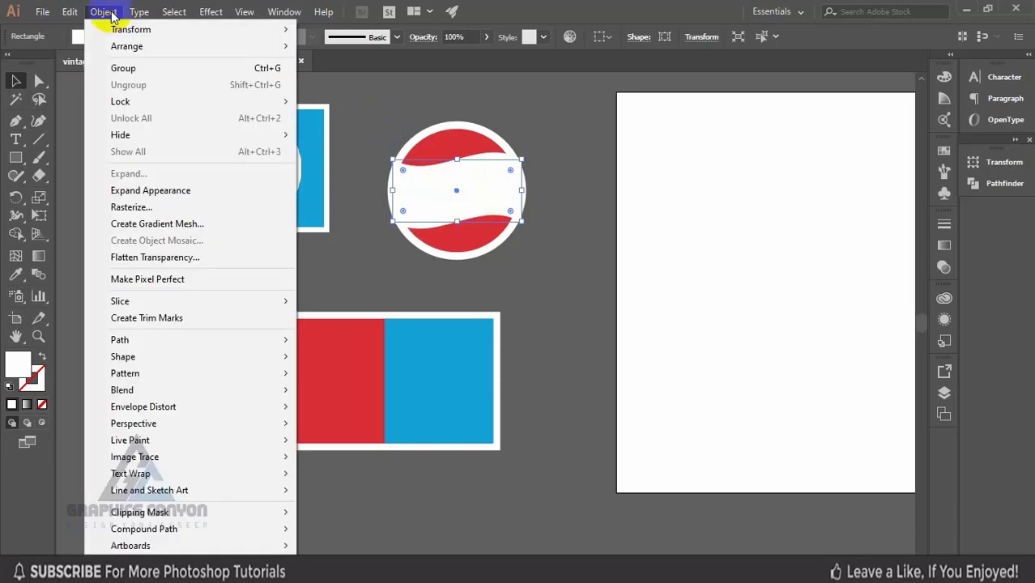
left_click(182, 199)
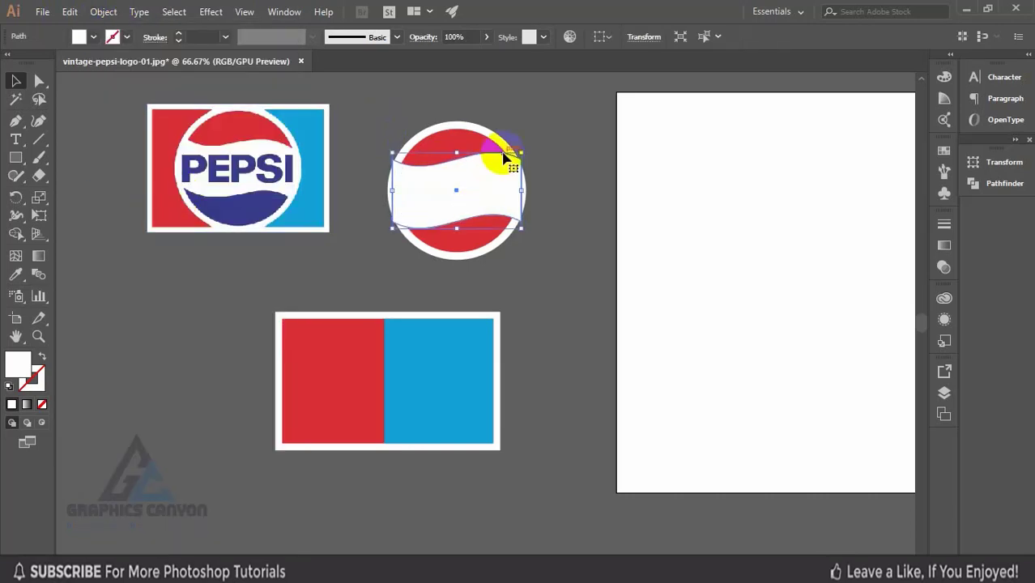
left_click(99, 13)
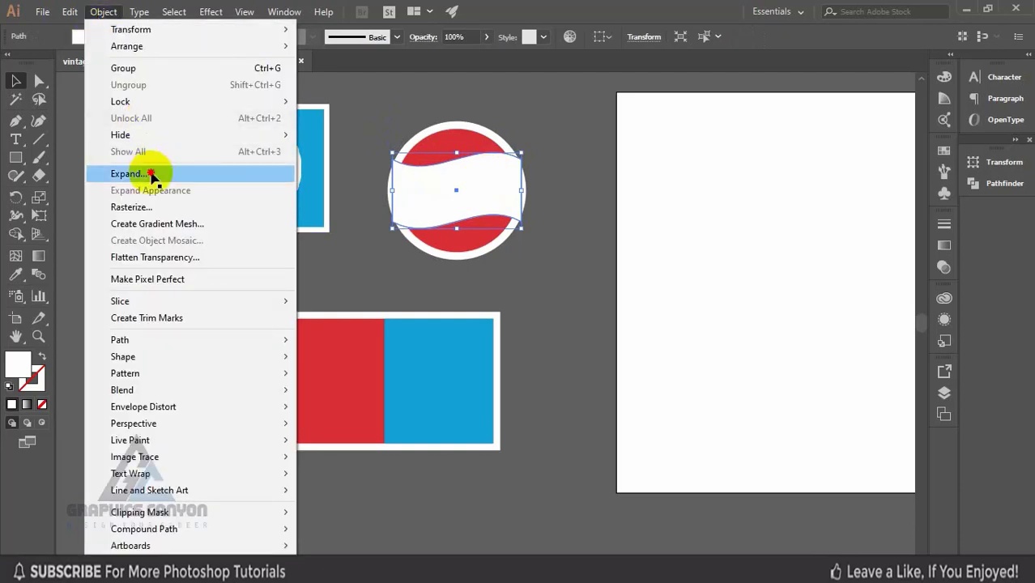
left_click(301, 166)
left_click(531, 138)
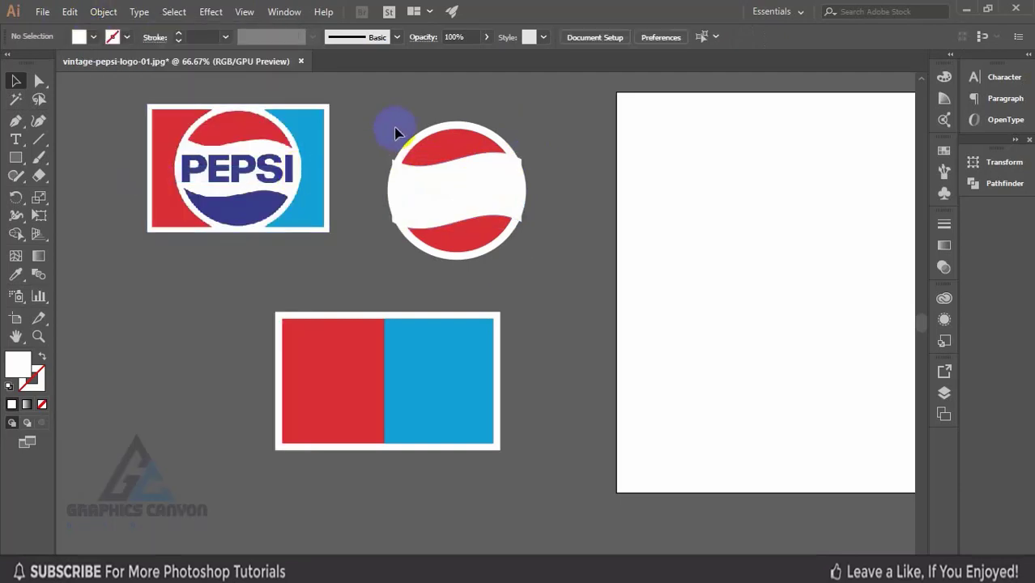
Divide the white wave and both circles with Pathfinder, and ungroup the resulting pieces
left_click_drag(528, 257, 512, 243)
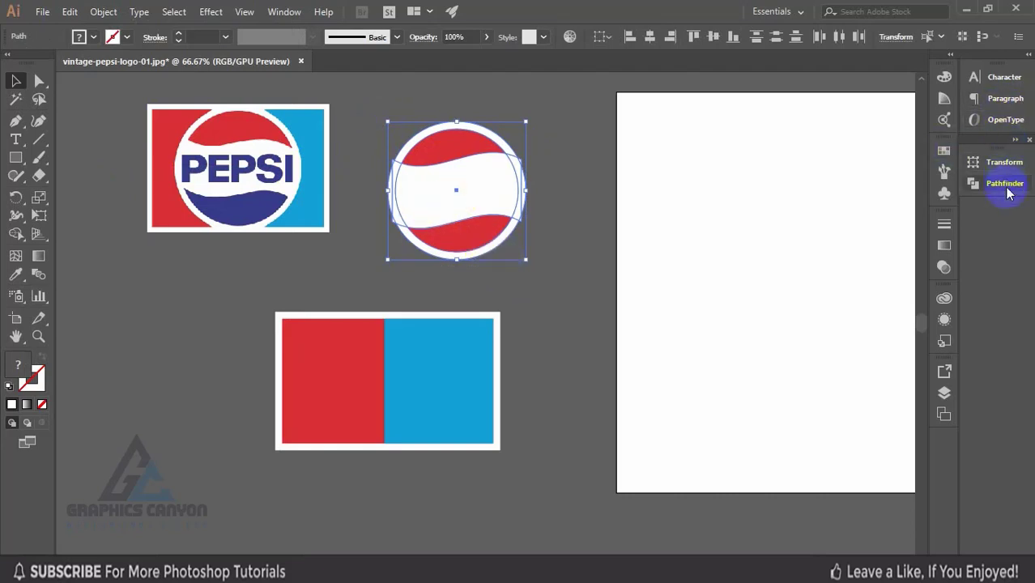
left_click(282, 11)
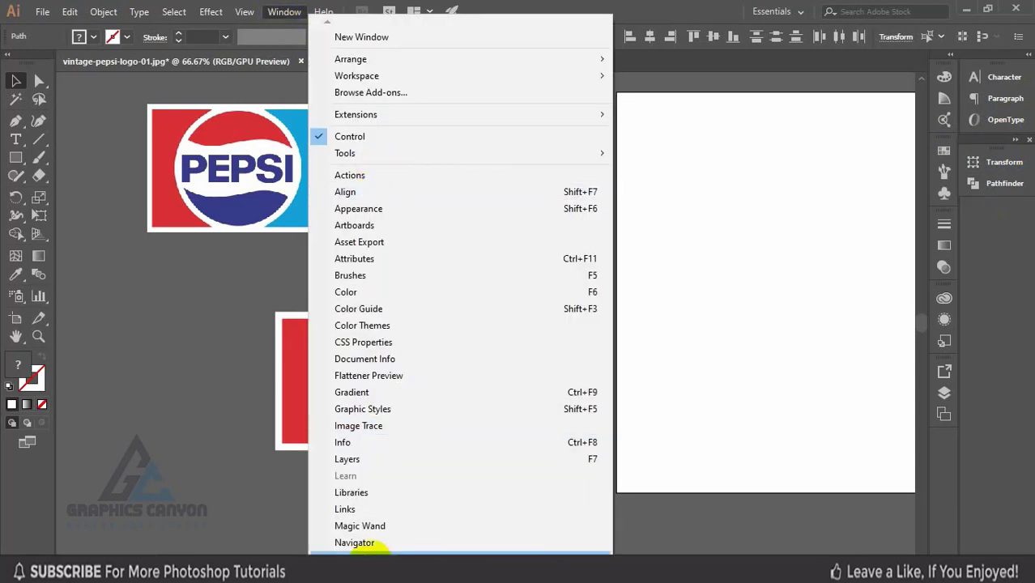
left_click(557, 551)
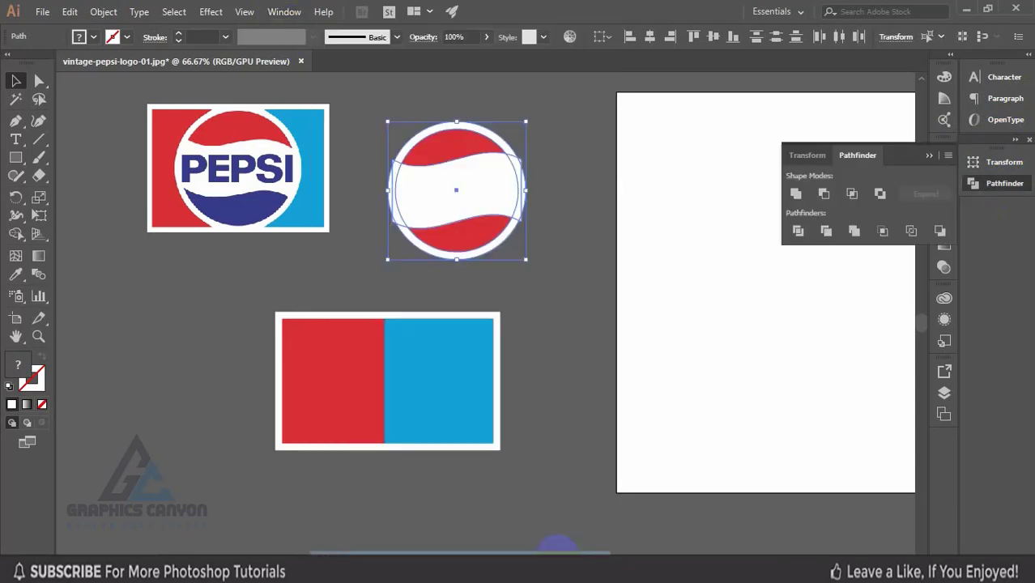
left_click(799, 232)
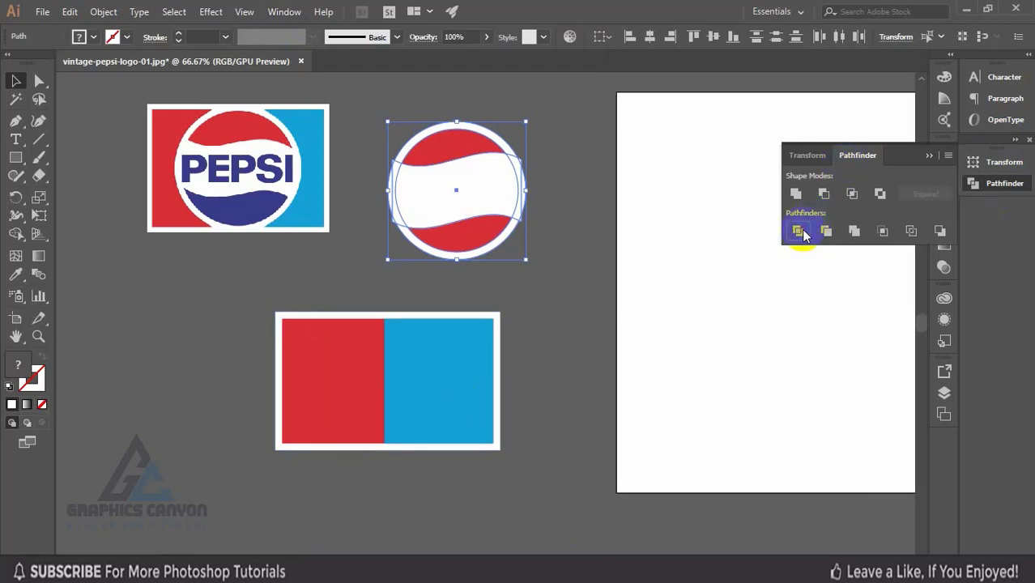
right_click(483, 174)
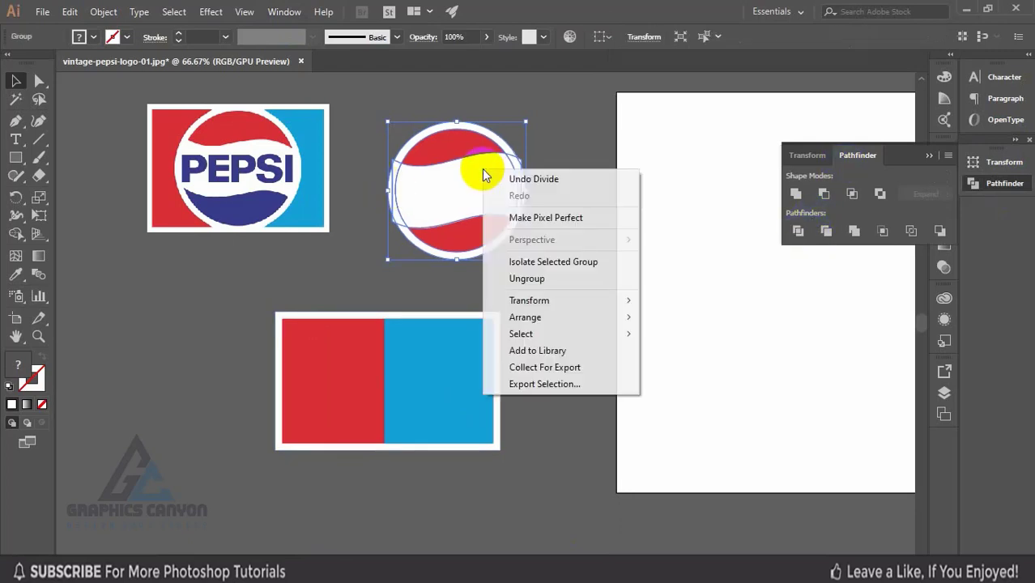
left_click(535, 280)
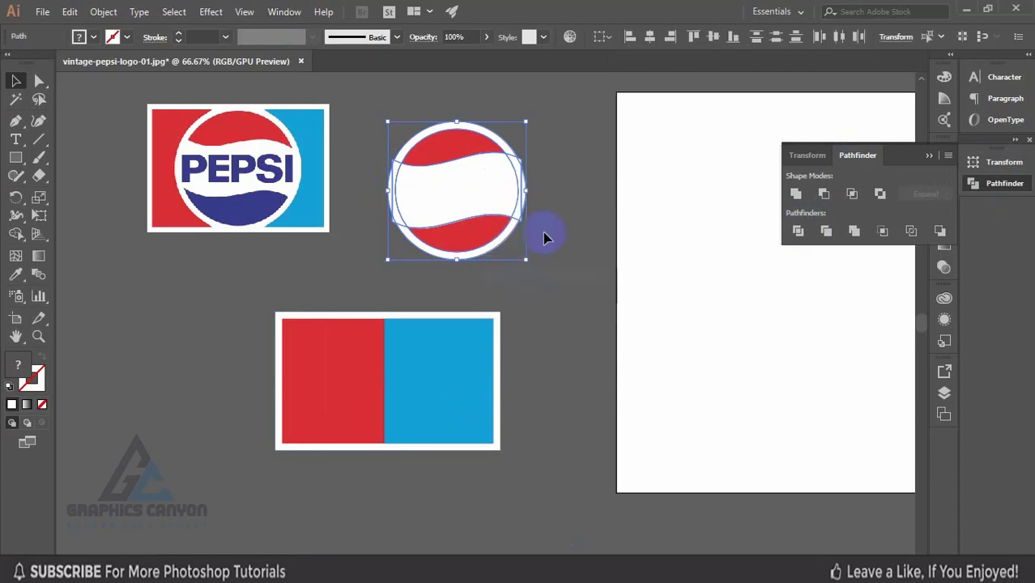
left_click(541, 227)
scroll(511, 223, "up", 2)
scroll(519, 220, "up", 1)
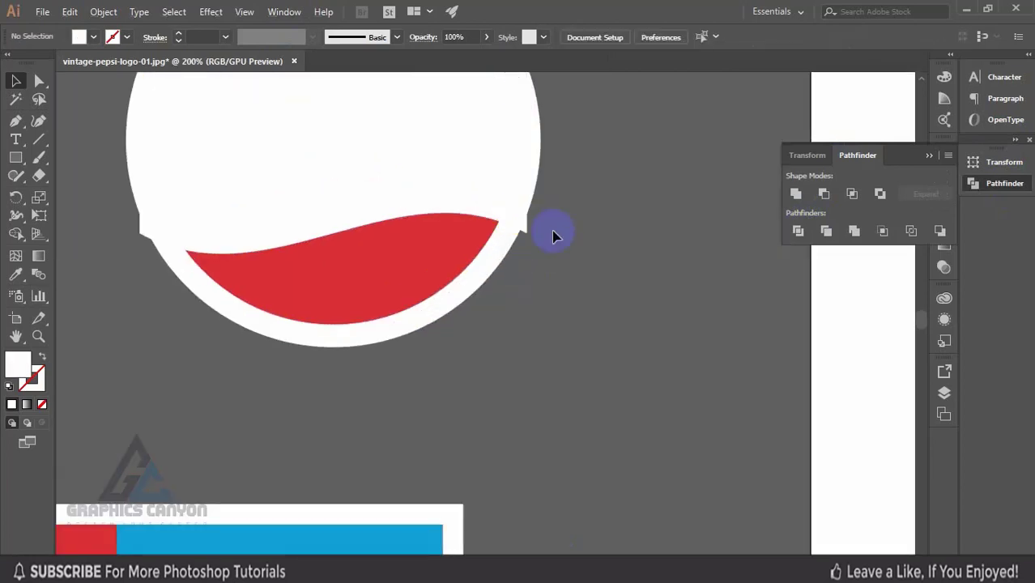
Delete the four leftover white wave pieces that stick out beyond the circle's outer edge
left_click(525, 228)
key("Delete")
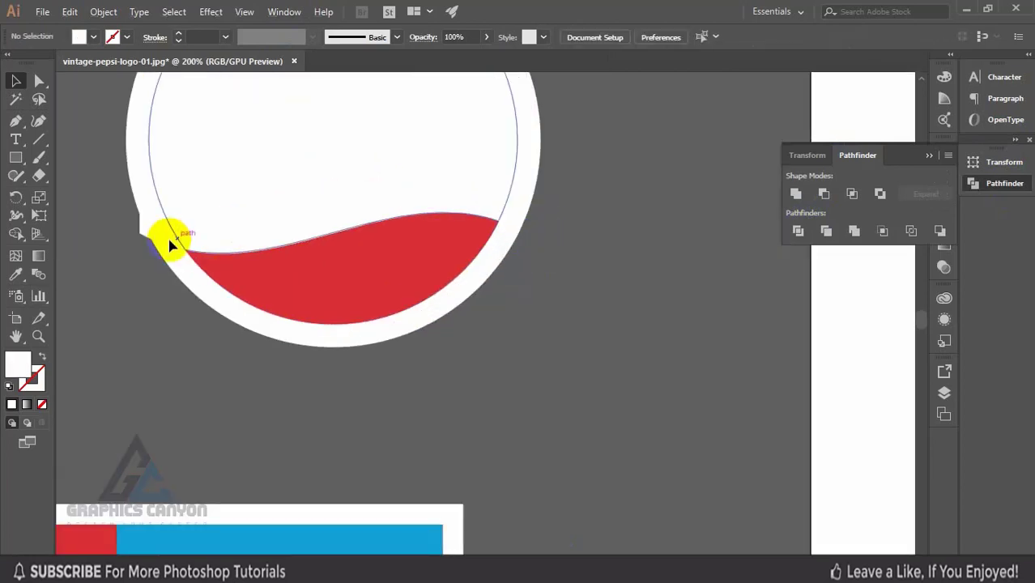
left_click(143, 231)
key("Delete")
scroll(260, 222, "up", 1)
scroll(260, 222, "up", 3)
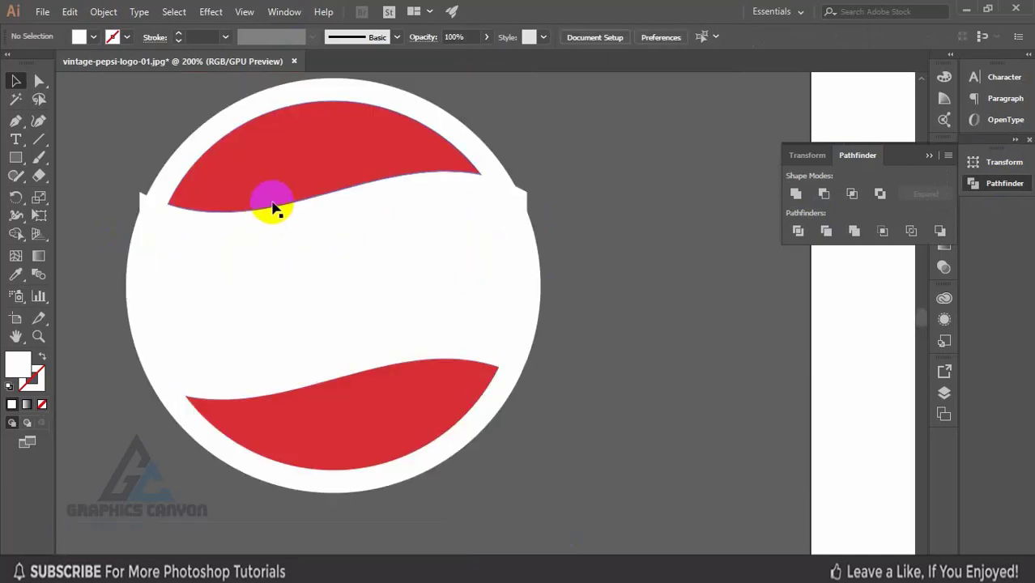
left_click(143, 198)
key("Delete")
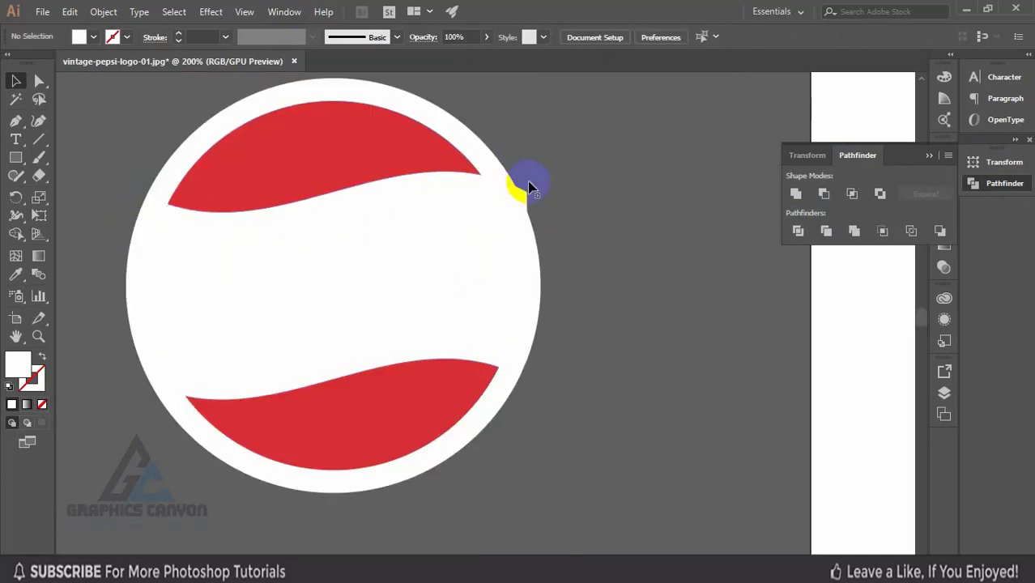
left_click(523, 197)
key("Delete")
Recolour the circle's lower wave segment dark blue, sampling the colour from the reference logo's lettering
scroll(570, 213, "down", 3)
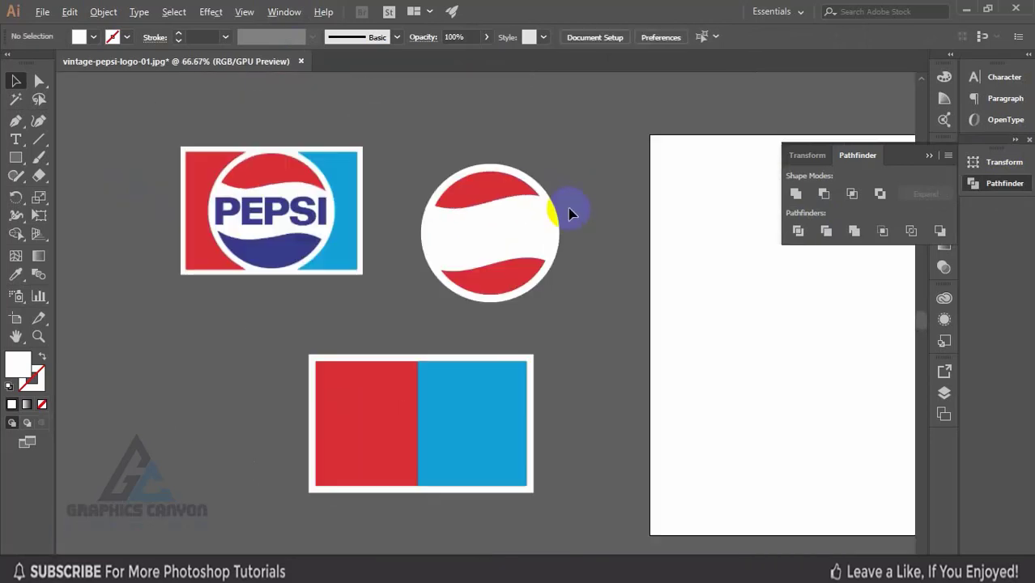
left_click(493, 277)
left_click(15, 274)
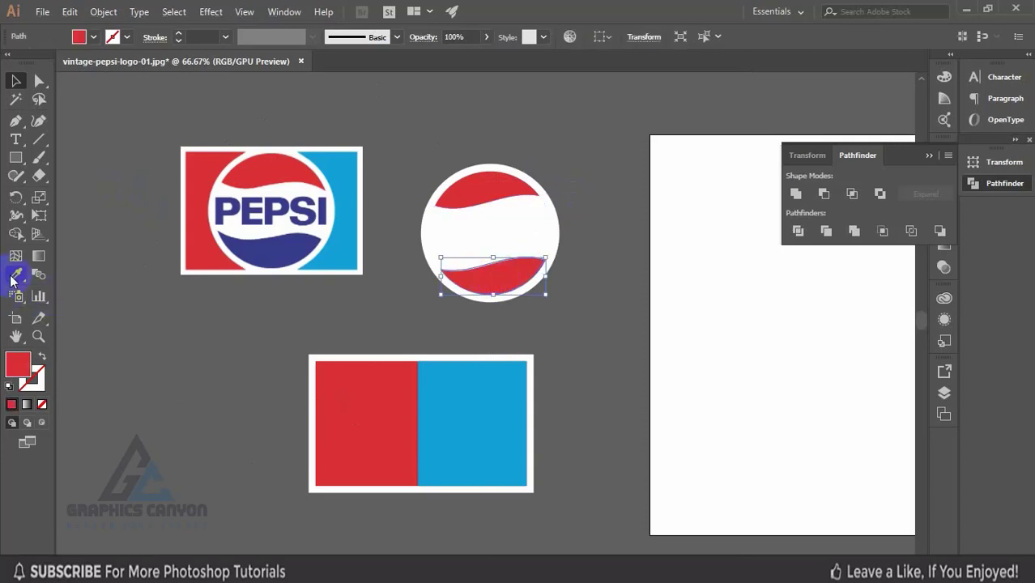
left_click(258, 223)
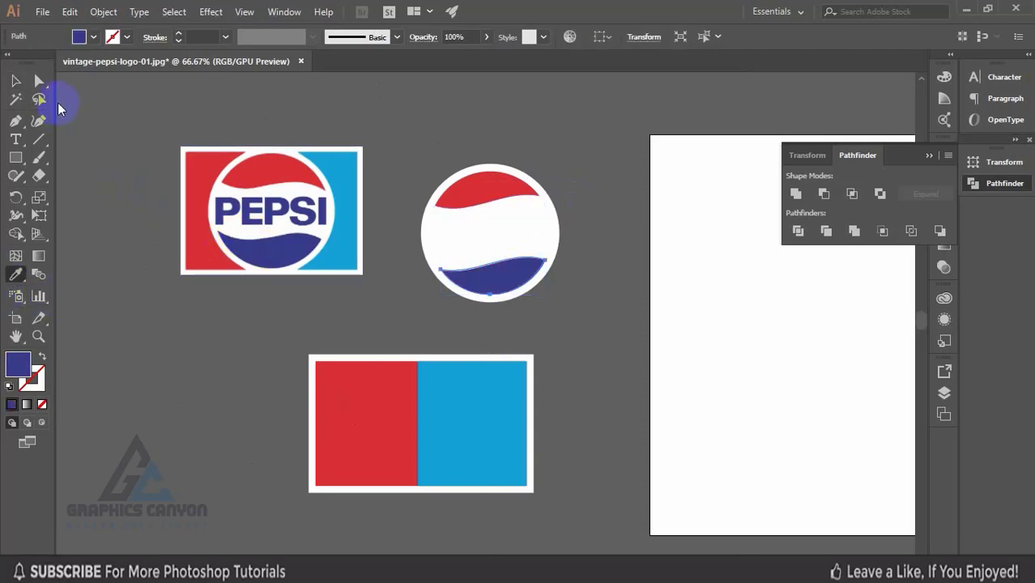
left_click(15, 80)
left_click(671, 239)
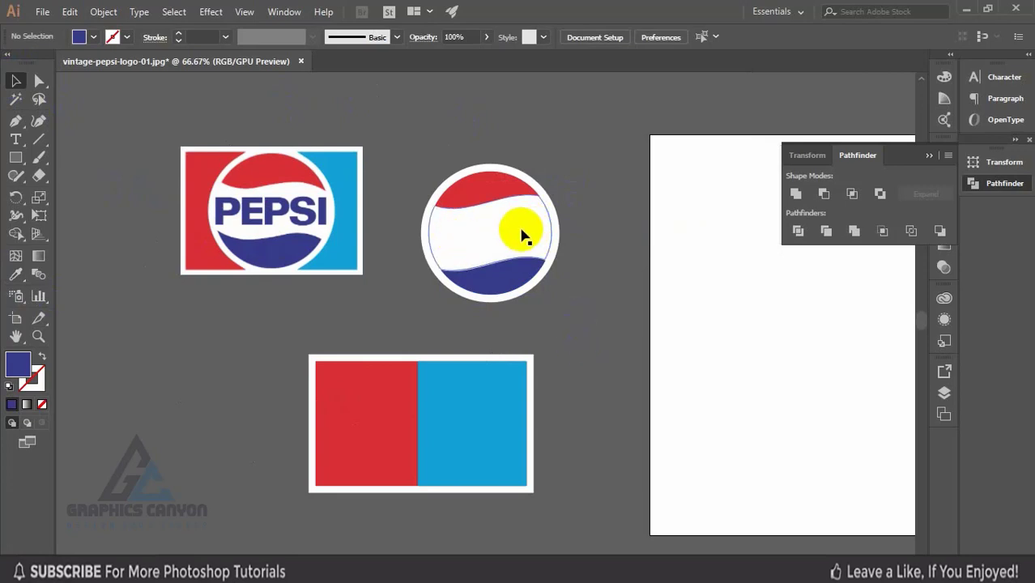
Add the text PEPSI above the circle and format it as Myriad Pro Bold at 72 pt
left_click(16, 138)
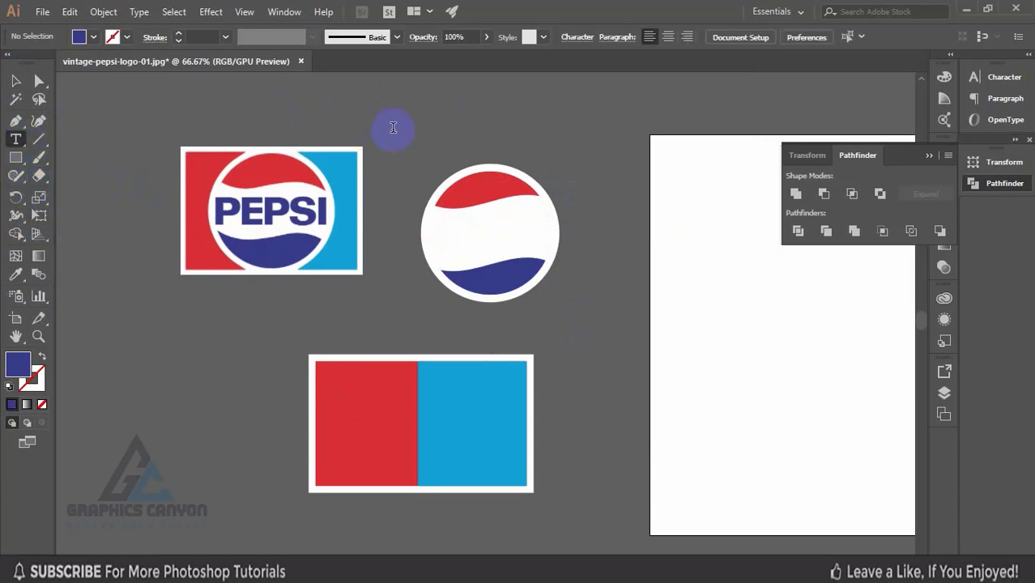
left_click(393, 127)
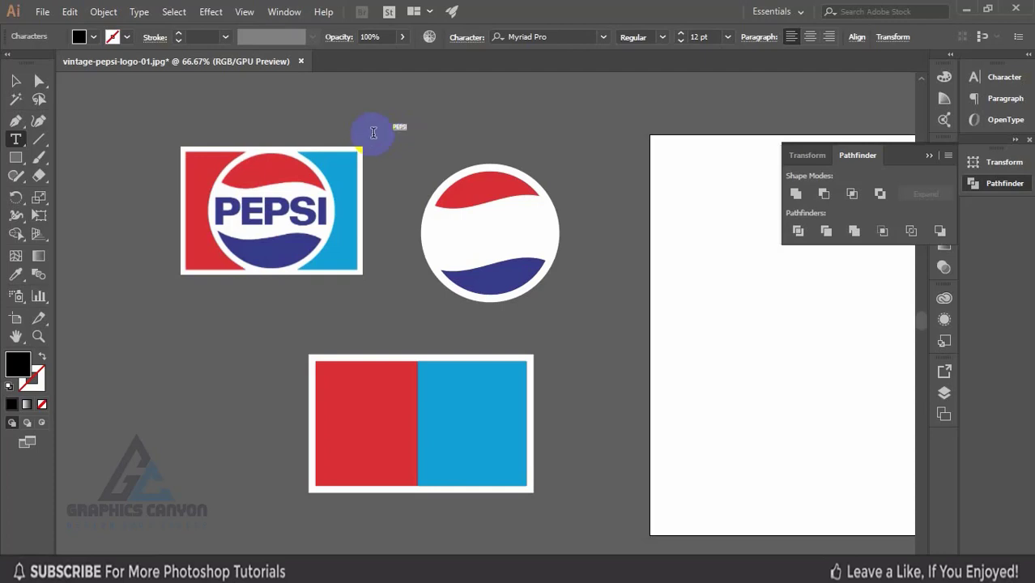
left_click(729, 36)
left_click(752, 307)
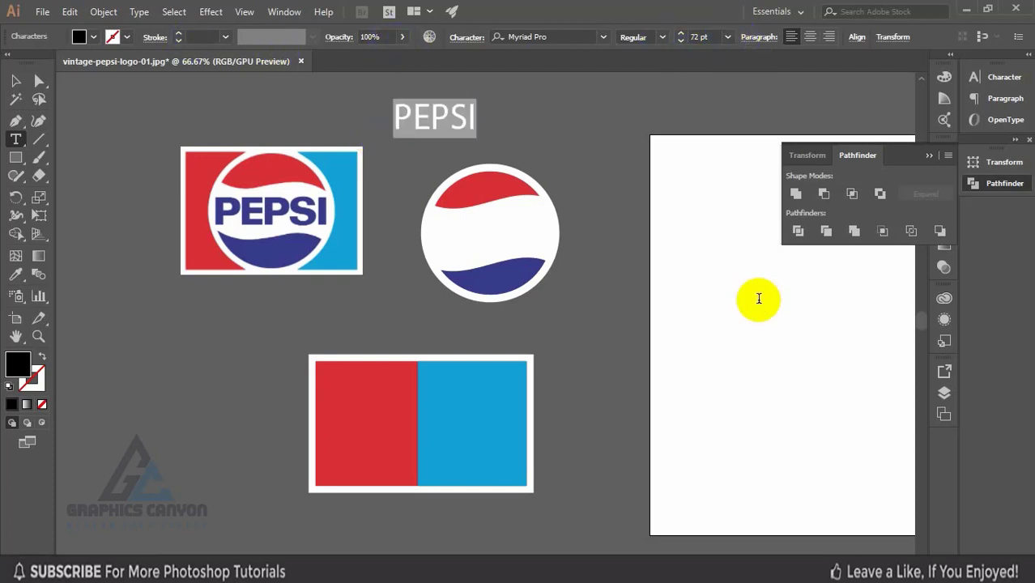
left_click(663, 38)
left_click(652, 186)
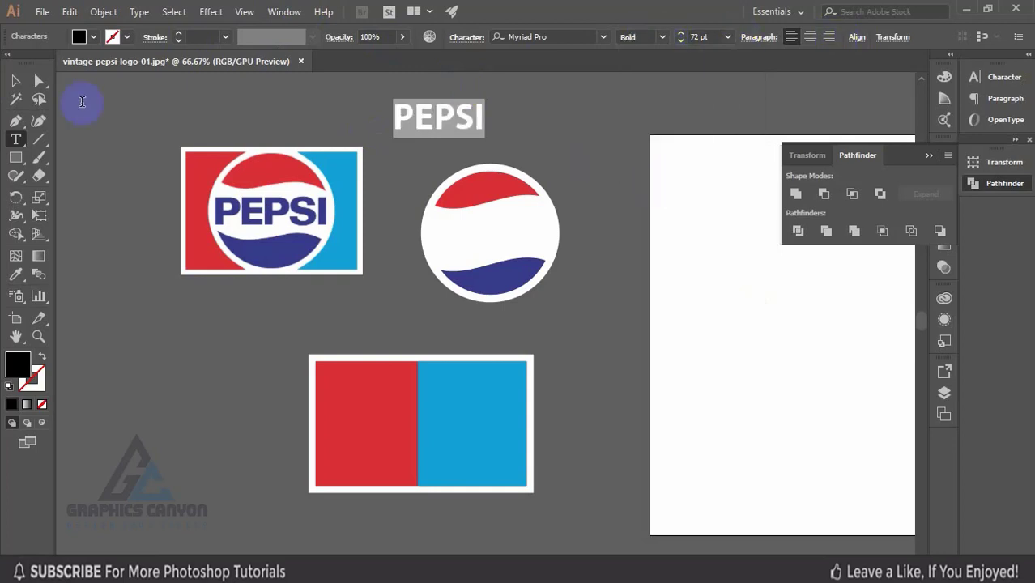
Colour the PEPSI text dark blue by sampling the lettering in the reference logo
left_click(15, 274)
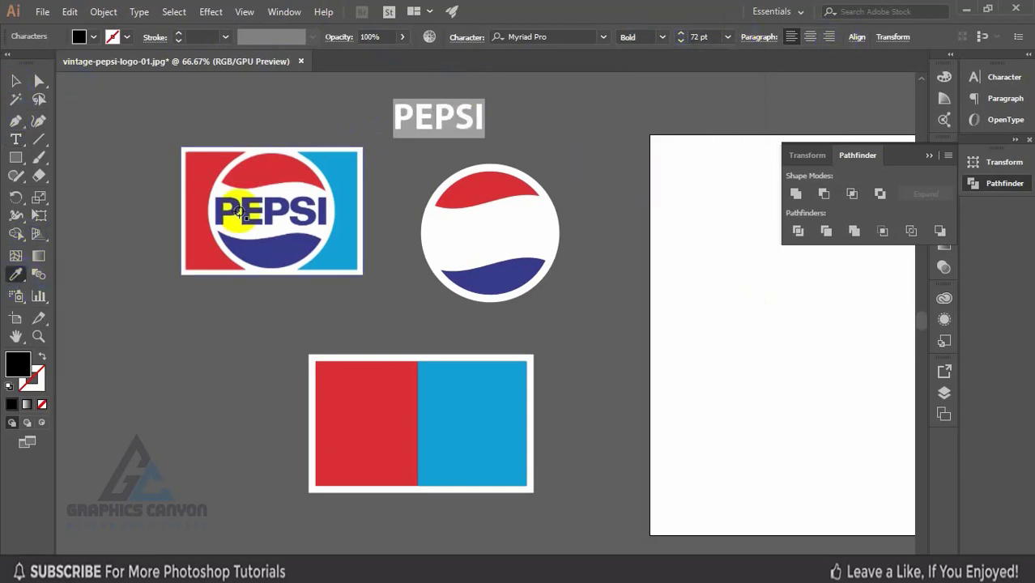
left_click(247, 212)
left_click(15, 81)
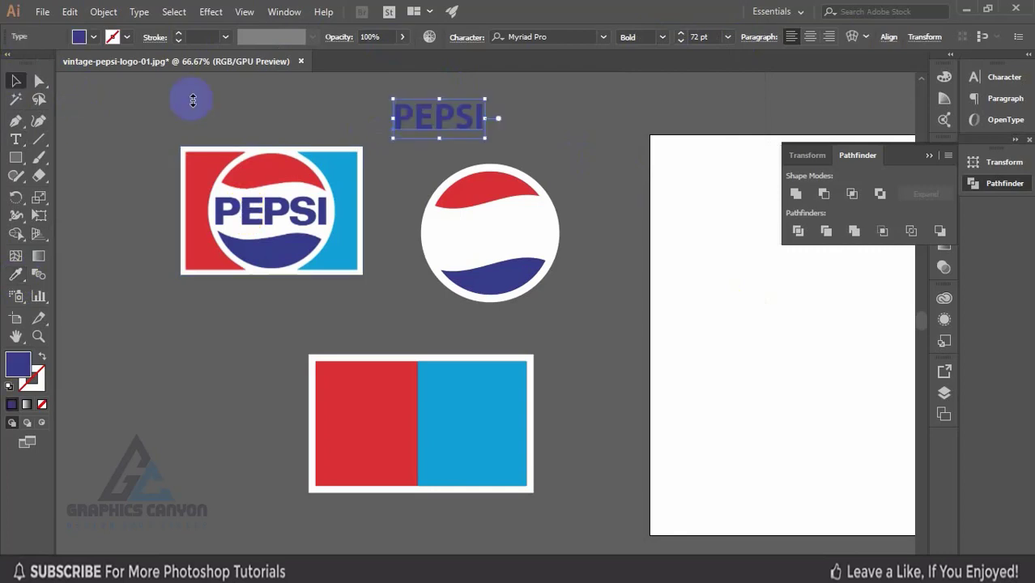
Move the PEPSI text onto the circle's white band and enlarge it to about 94.62 pt
left_click(478, 139)
left_click_drag(473, 122, 555, 257)
left_click(601, 173)
left_click(541, 229)
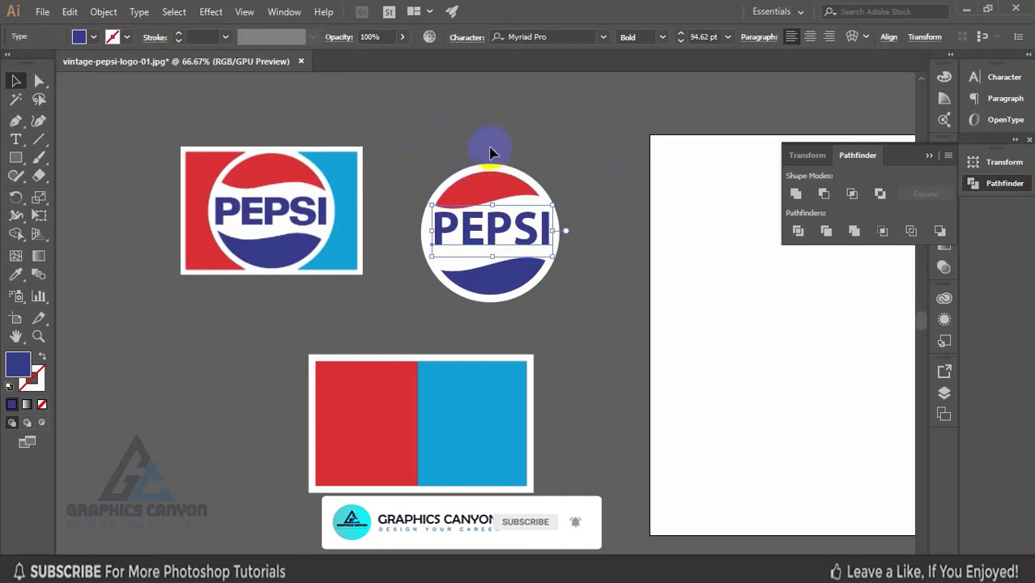
Nudge the PEPSI text slightly down so it sits centred between the red and blue waves
key("ctrl+plus")
key("ctrl+plus")
key("ctrl+plus")
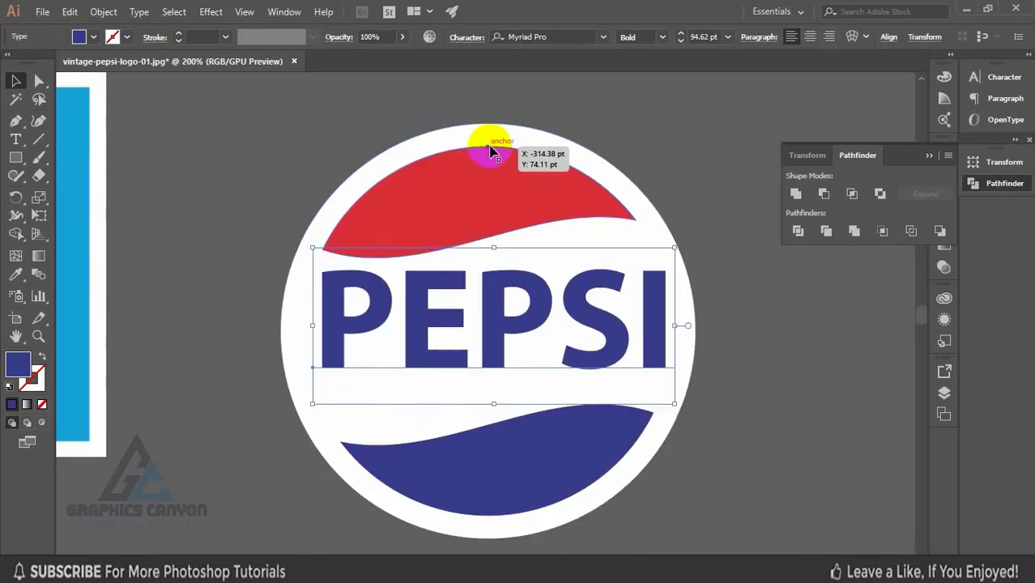
key("Down")
key("Down")
key("Down")
key("Down")
key("Down")
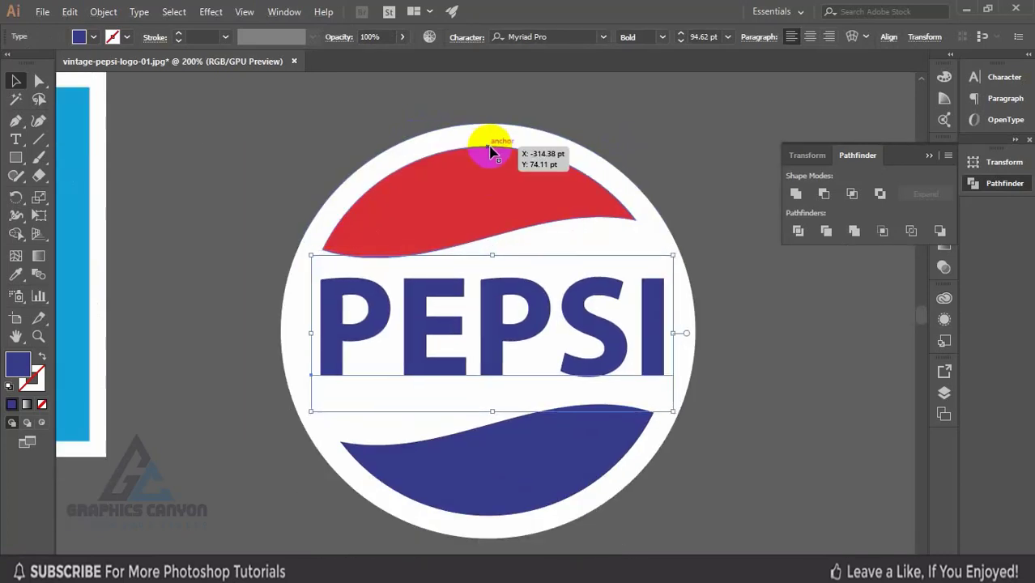
left_click(600, 145)
Try to move the circle with its PEPSI text onto the red and blue rectangle, and undo the move
key("ctrl+minus")
key("ctrl+minus")
key("ctrl+minus")
key("ctrl+minus")
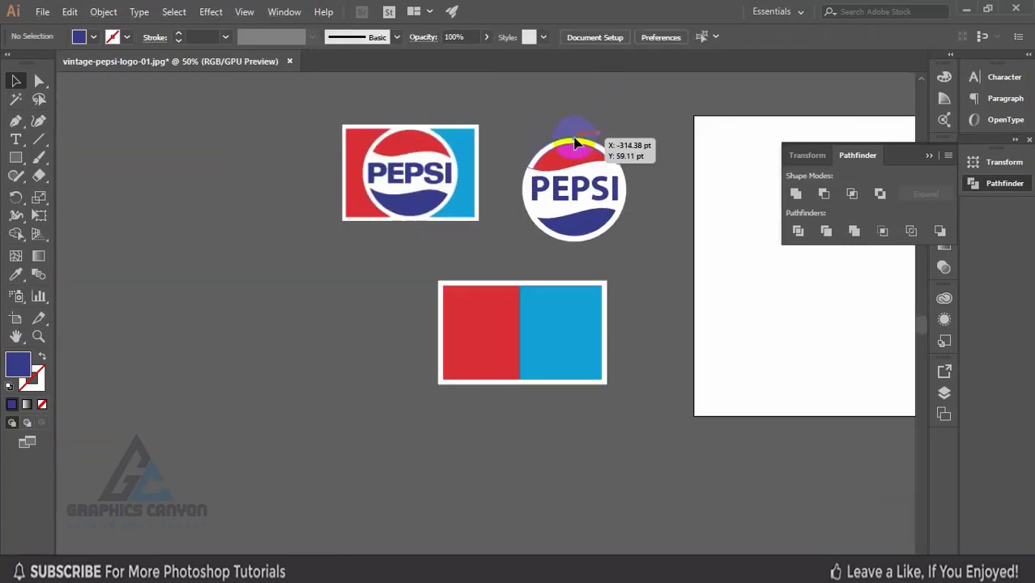
left_click_drag(574, 143, 640, 260)
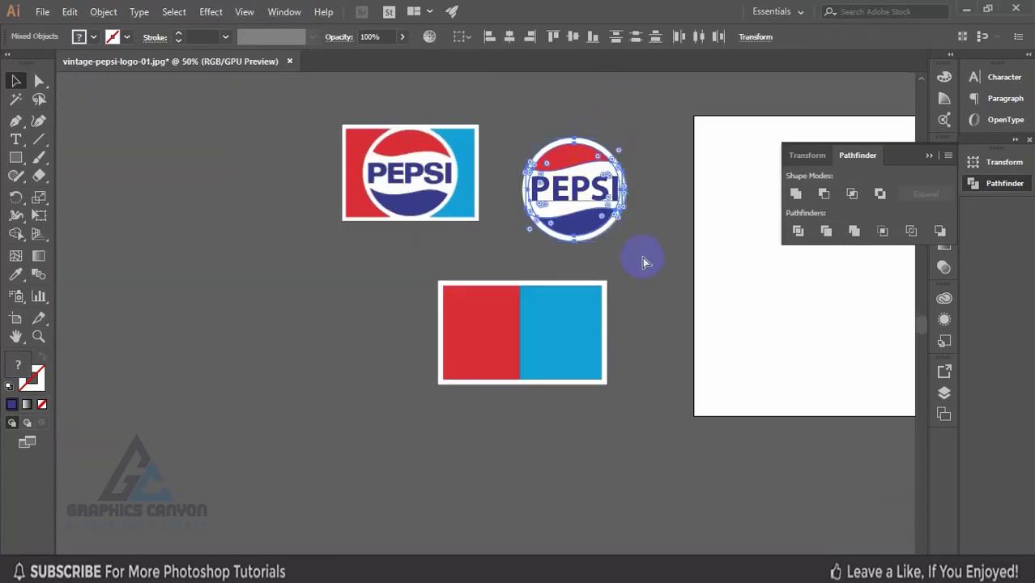
left_click(644, 262)
left_click_drag(580, 176, 525, 327)
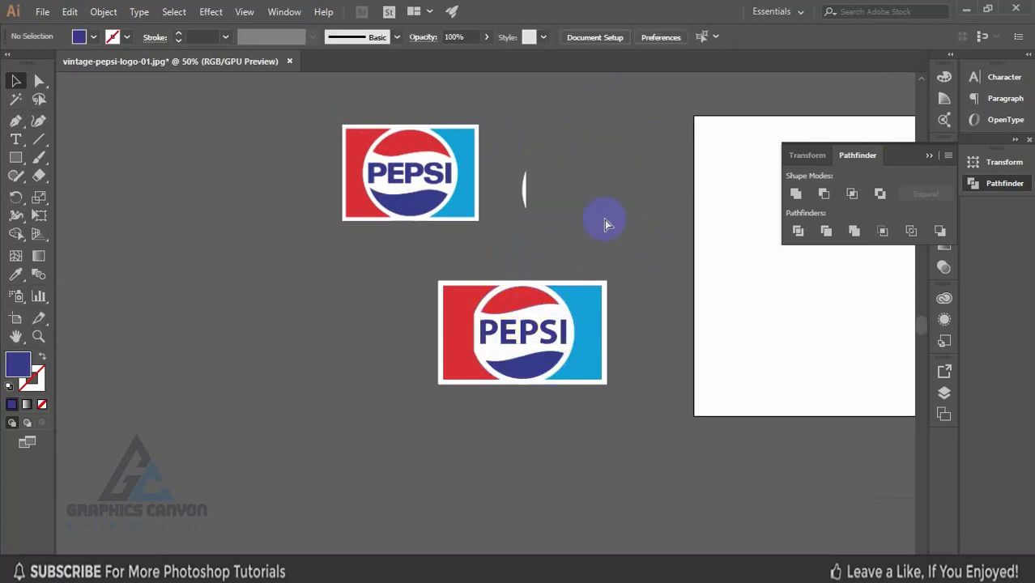
key("ctrl+z")
Select every piece of the circle emblem including its text and place it centrally on the red and blue rectangle
left_click(537, 129)
left_click_drag(509, 111, 647, 247)
left_click(613, 231)
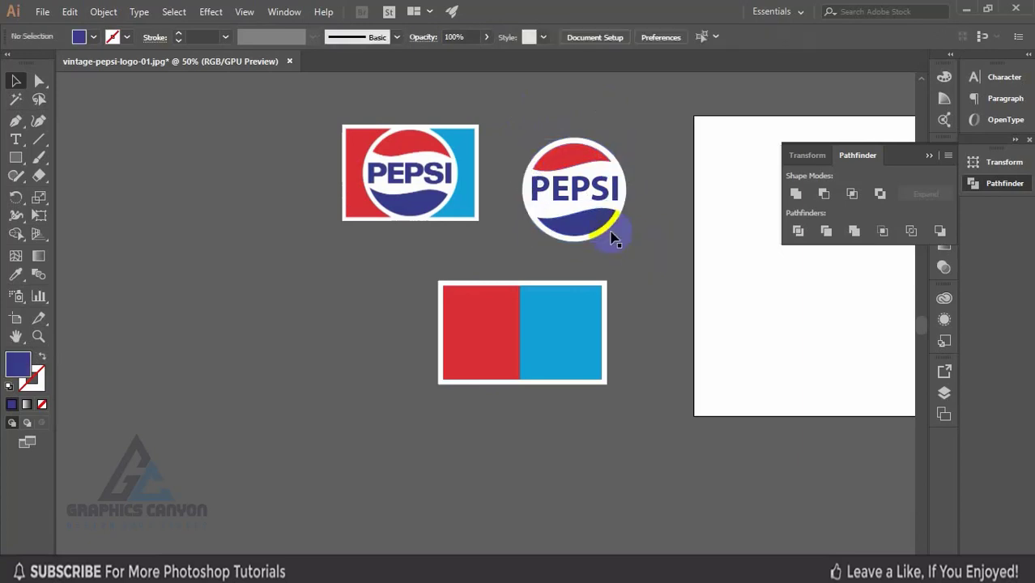
left_click_drag(585, 187, 527, 332)
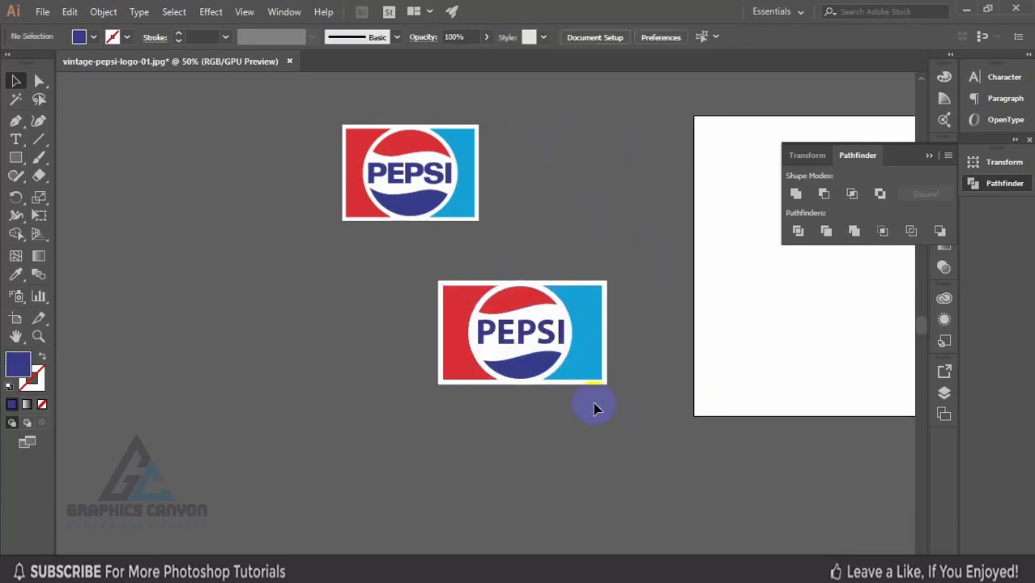
Select the whole assembled logo with its white border and move it onto the upper part of the artboard
scroll(594, 408, "down", 1)
scroll(567, 410, "right", 4)
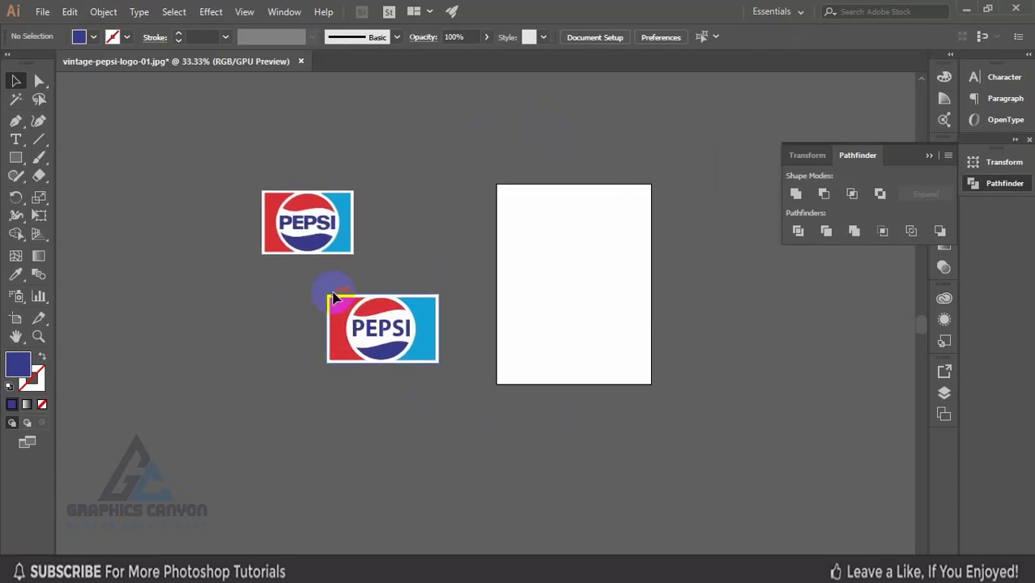
left_click(332, 298)
left_click_drag(401, 351, 585, 272)
key("ctrl+shift+a")
scroll(594, 230, "up", 2)
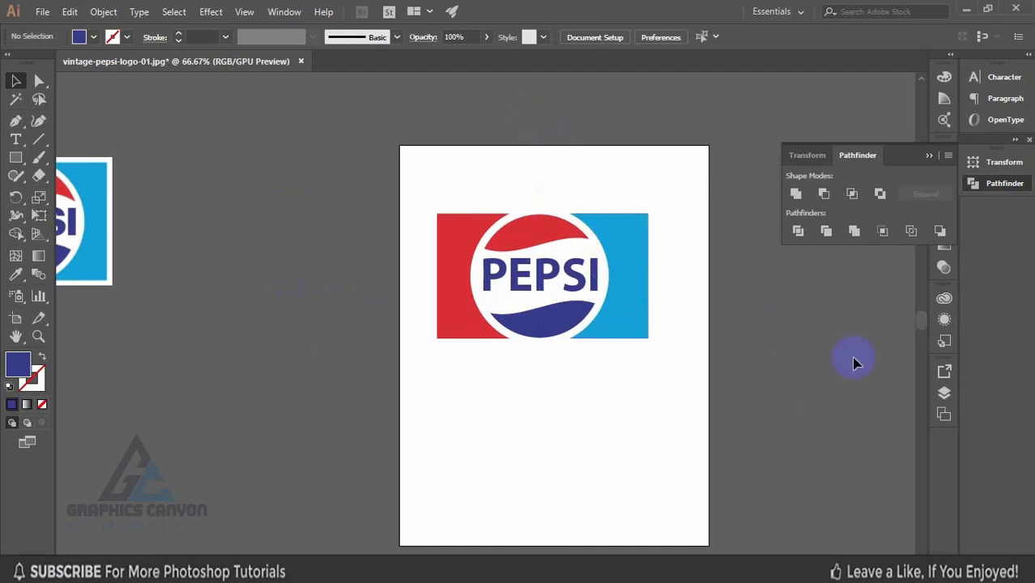
Move the whole logo off the artboard and place it below the reference image for comparison
scroll(851, 356, "down", 2)
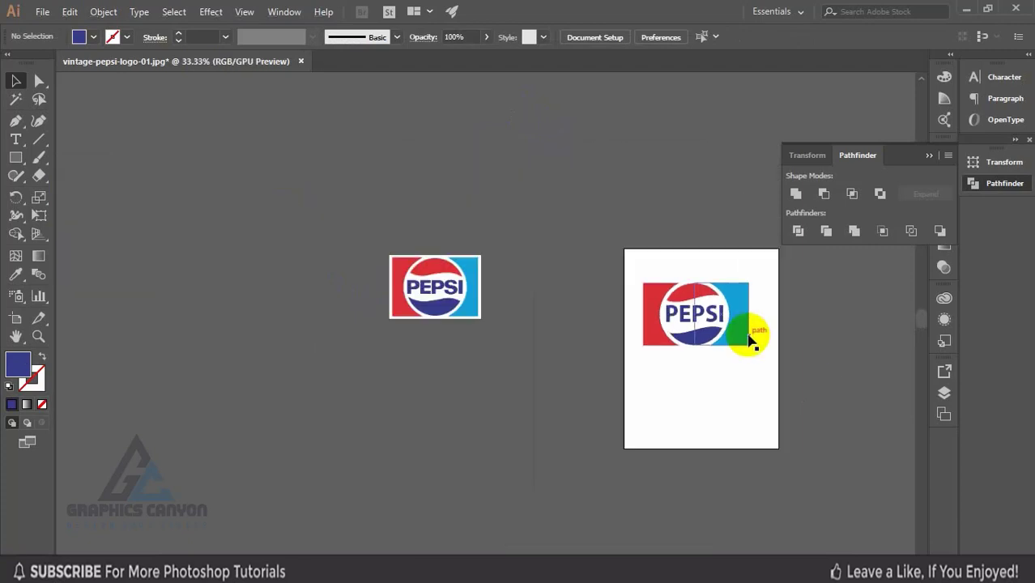
left_click(727, 319)
left_click_drag(642, 259, 751, 370)
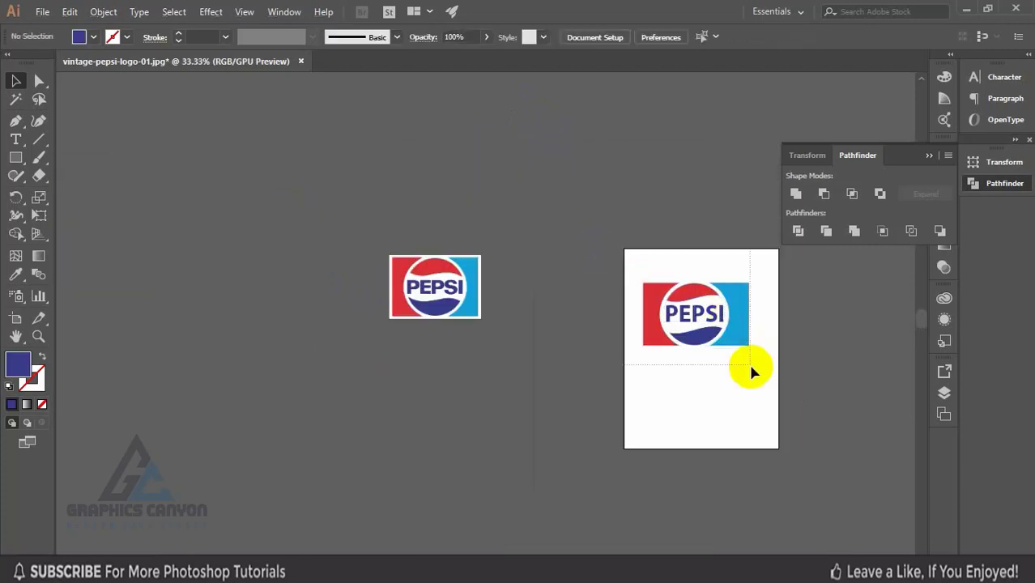
left_click_drag(725, 320, 513, 399)
left_click(594, 494)
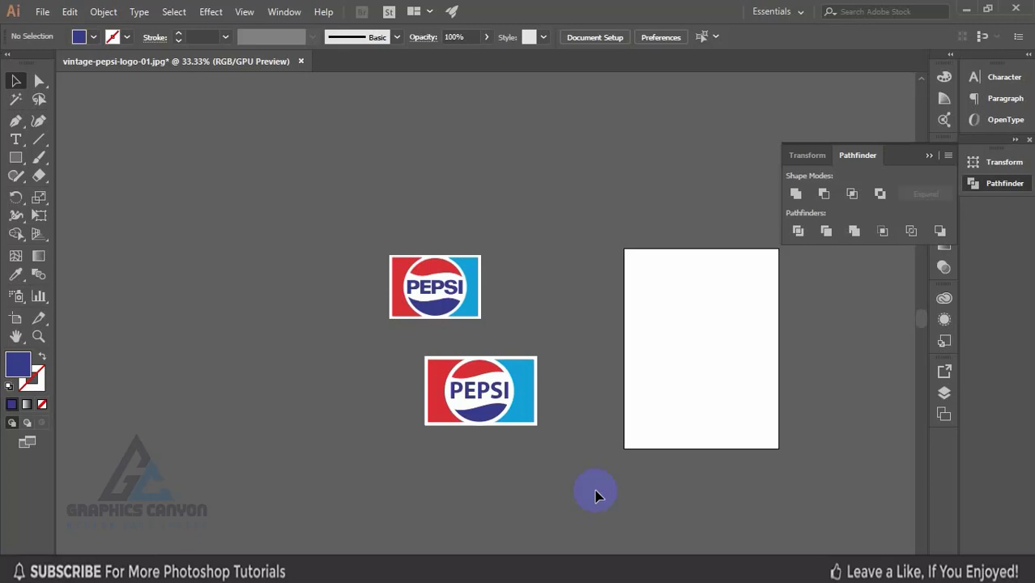
mouse_move(890, 18)
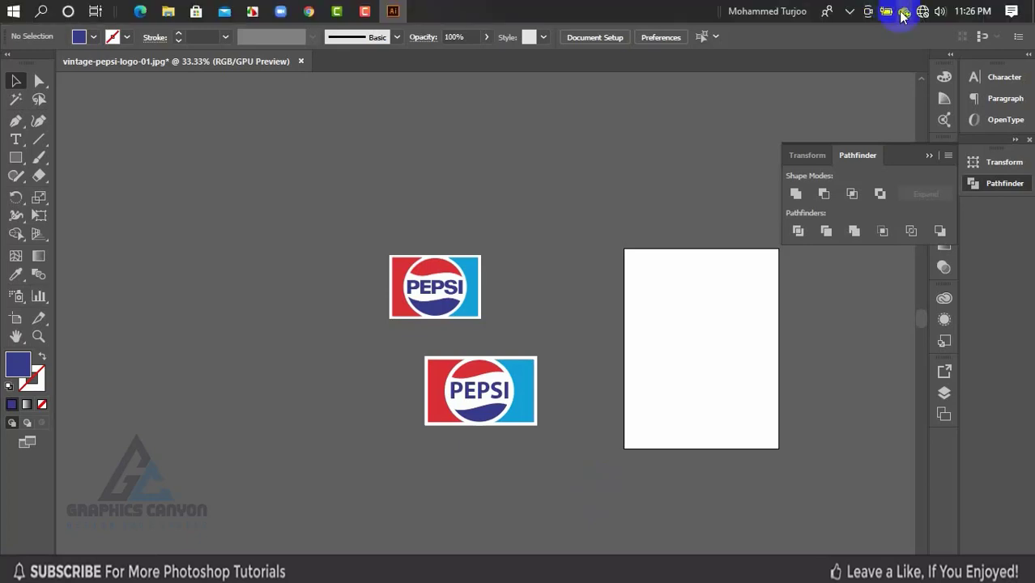
left_click(849, 11)
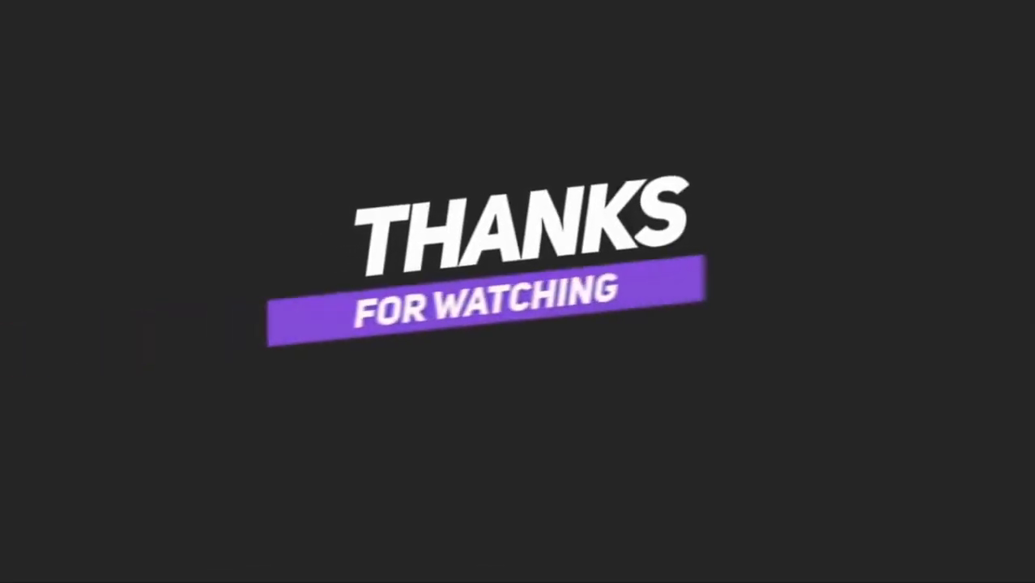